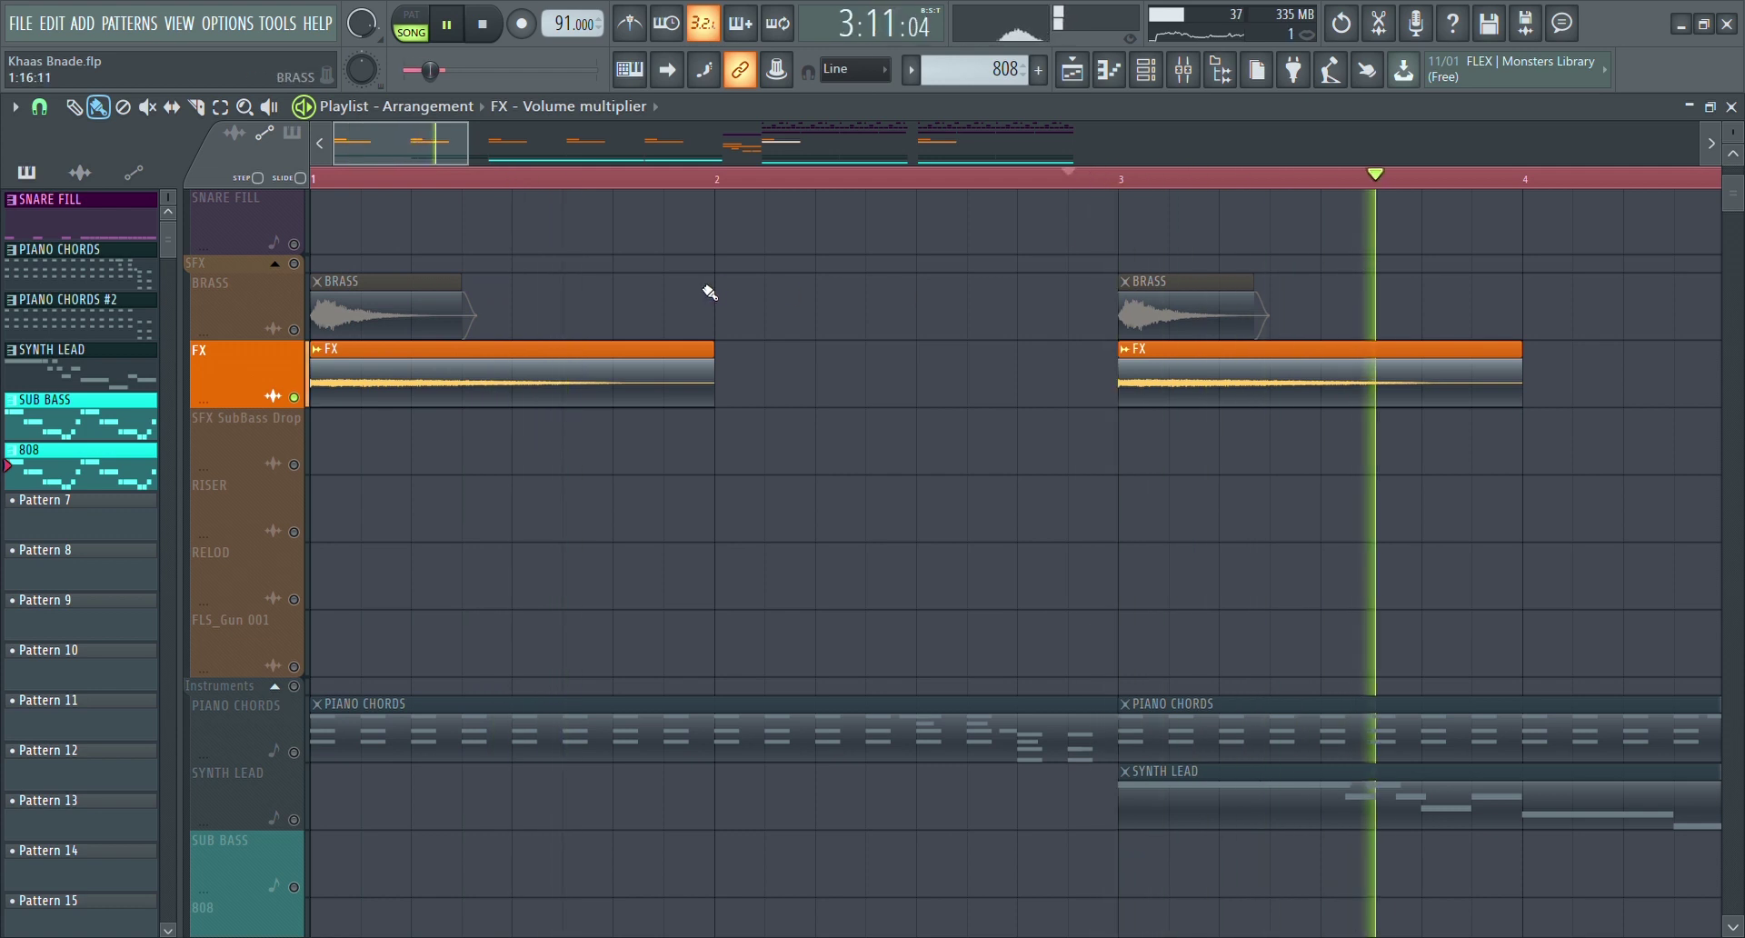
# - Solo the PIANO CHORDS track, open its pattern in the piano roll and play the chord notes
pyautogui.rightClick(293, 753)
pyautogui.doubleClick(353, 745)
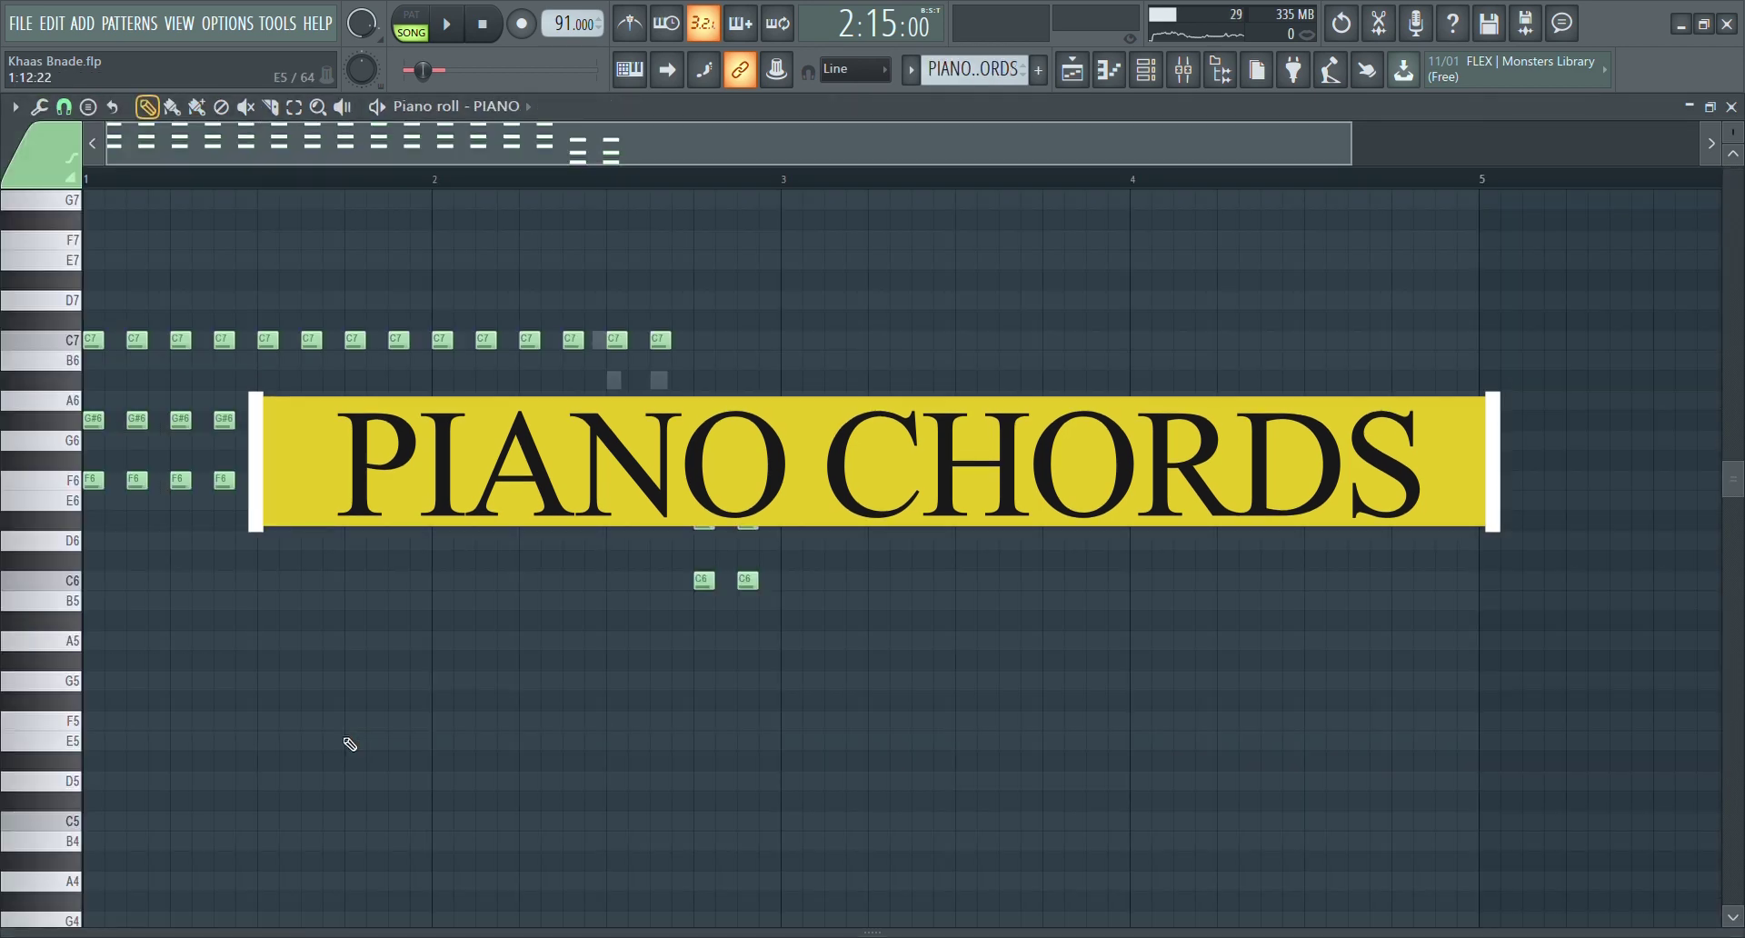
pyautogui.press('space')
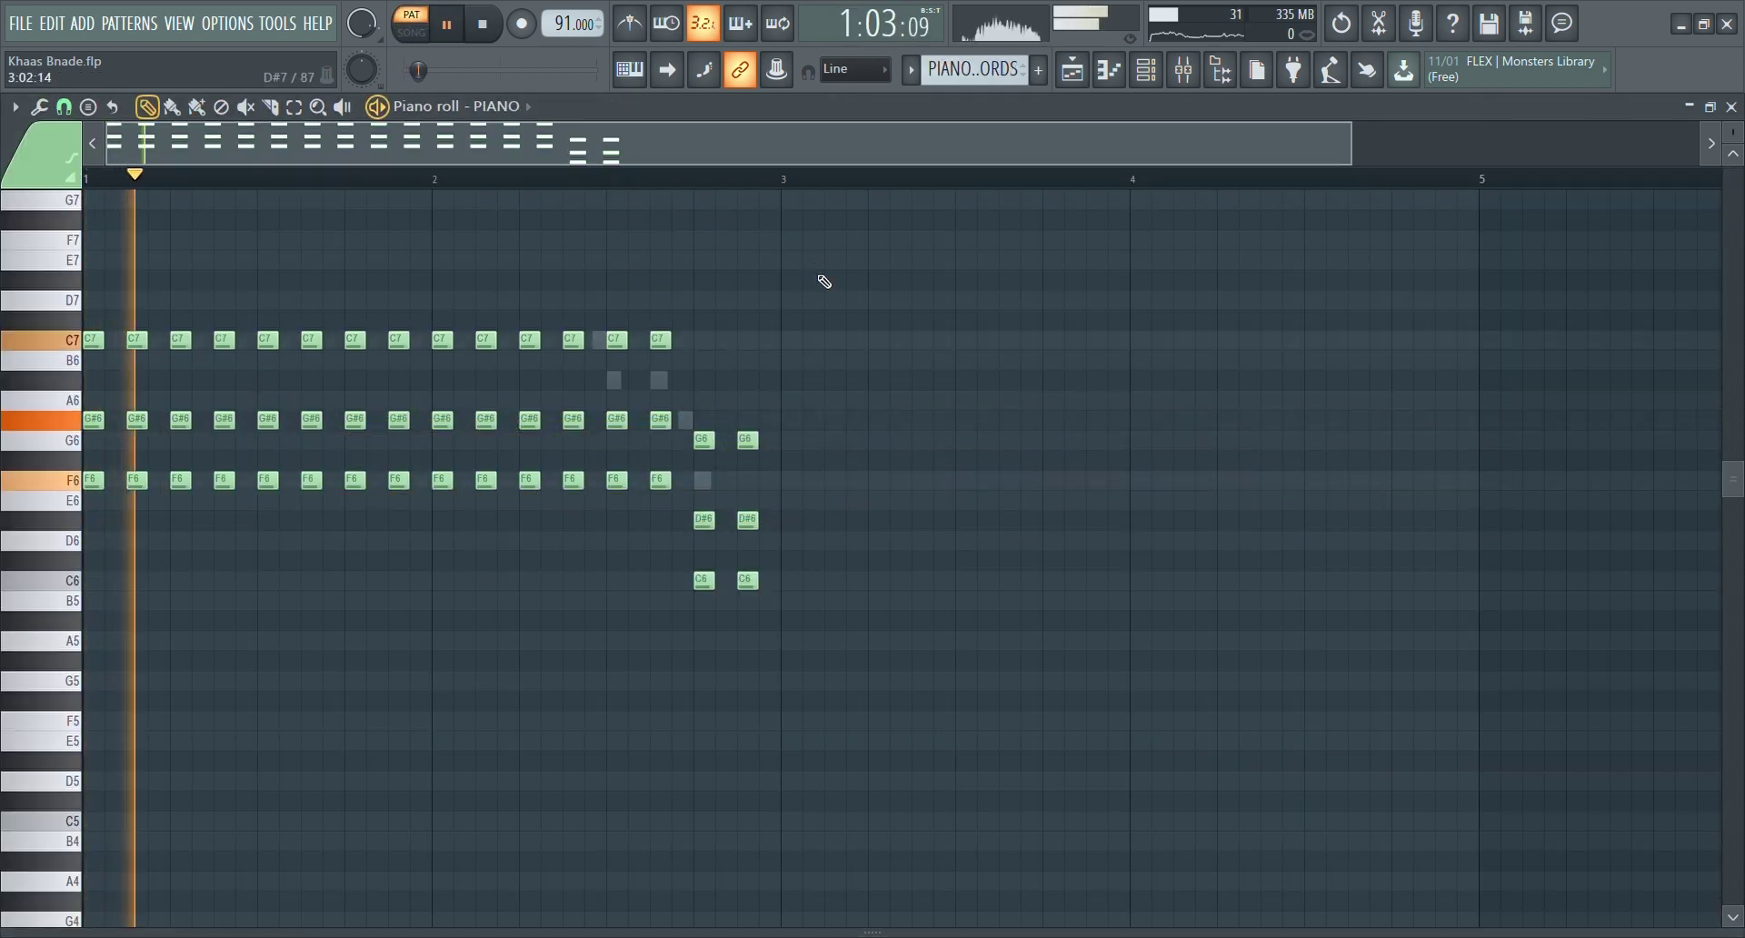
pyautogui.moveTo(822, 292); pyautogui.dragTo(370, 553)
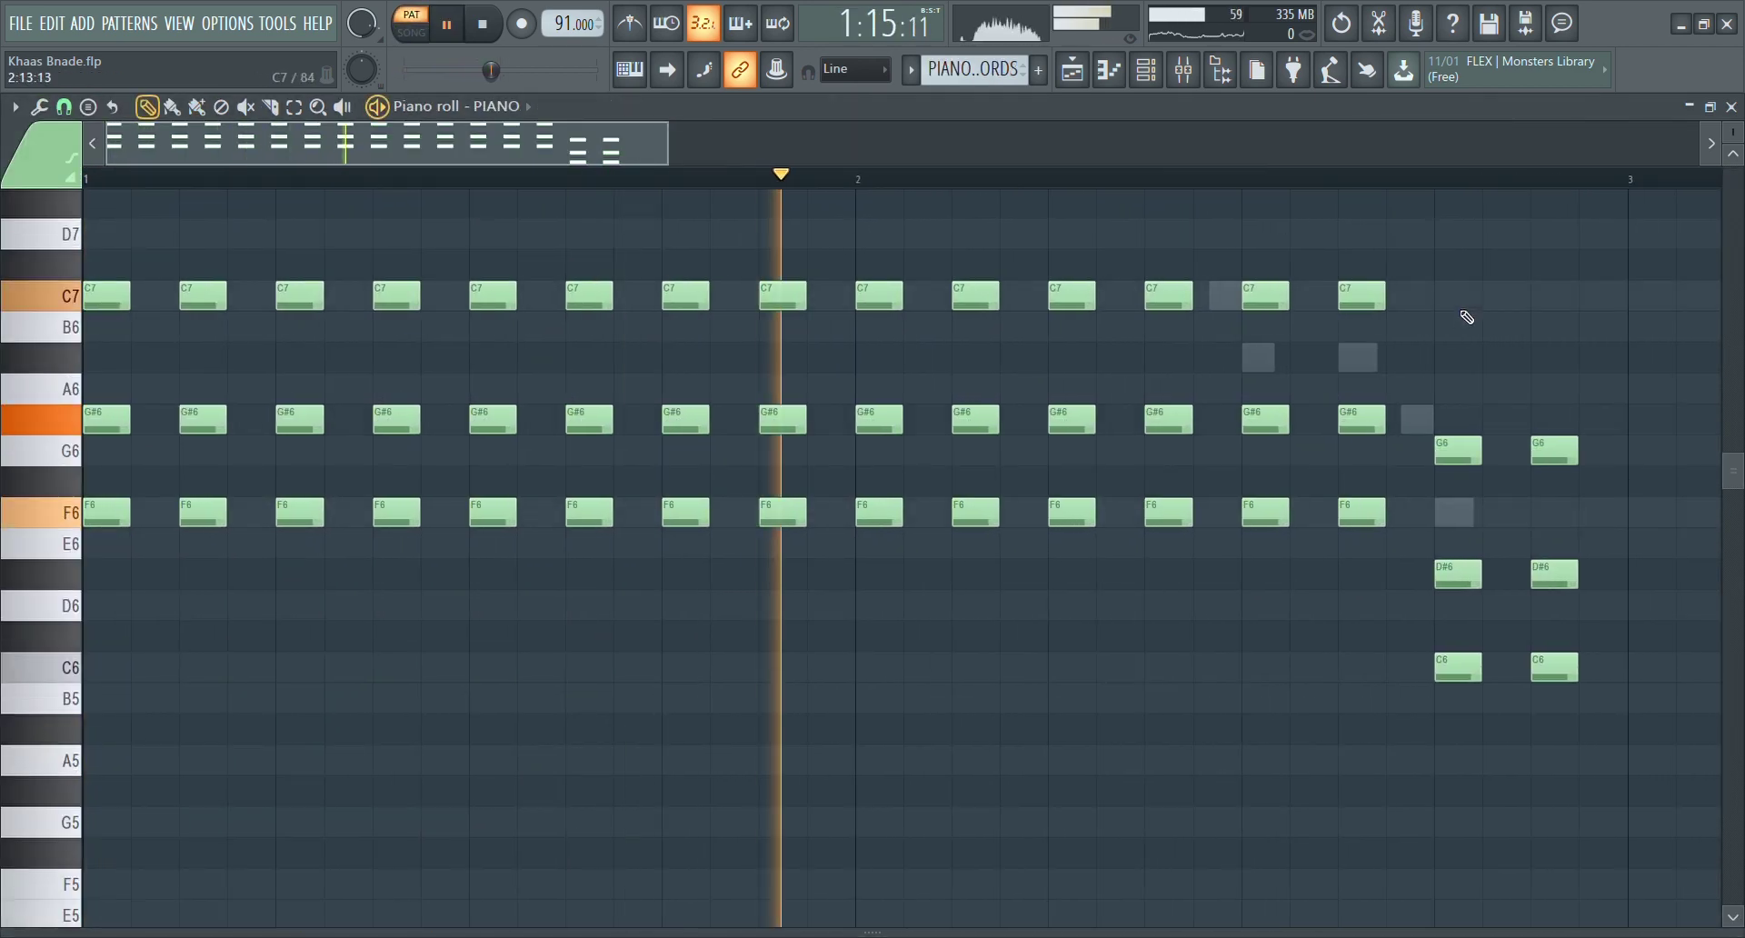
pyautogui.scroll(2, 1512, 372)
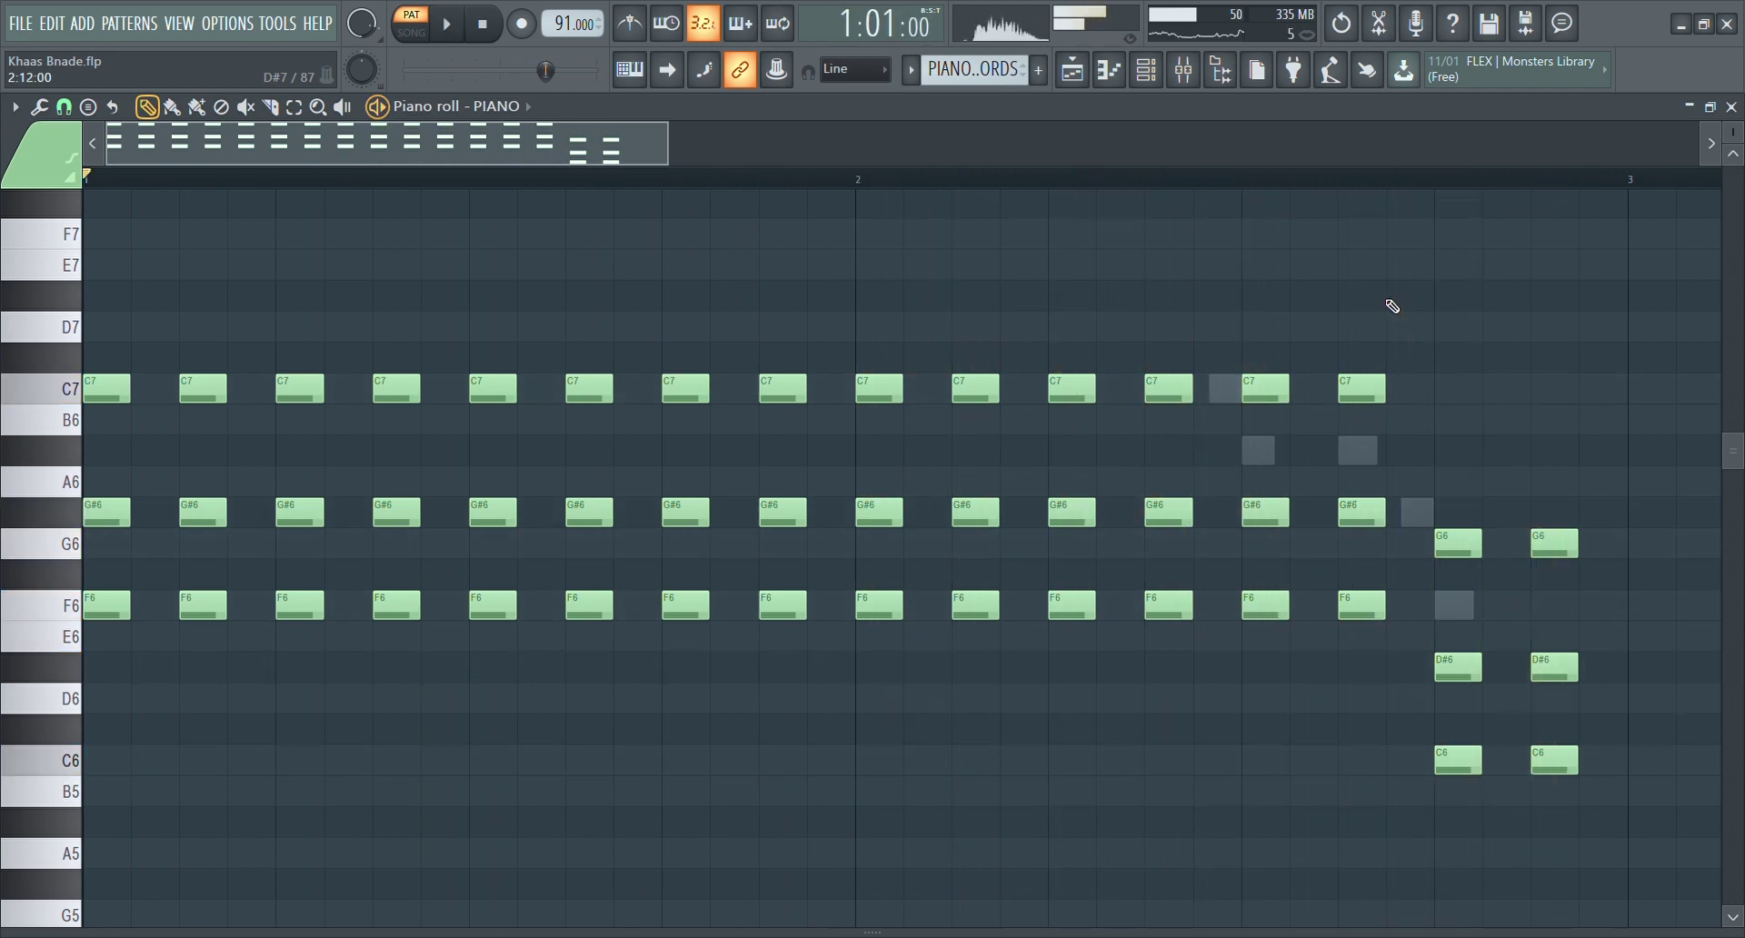
# - Switch the piano roll to the PIANO #2 channel and play its notes from bar 2
pyautogui.press('Down')
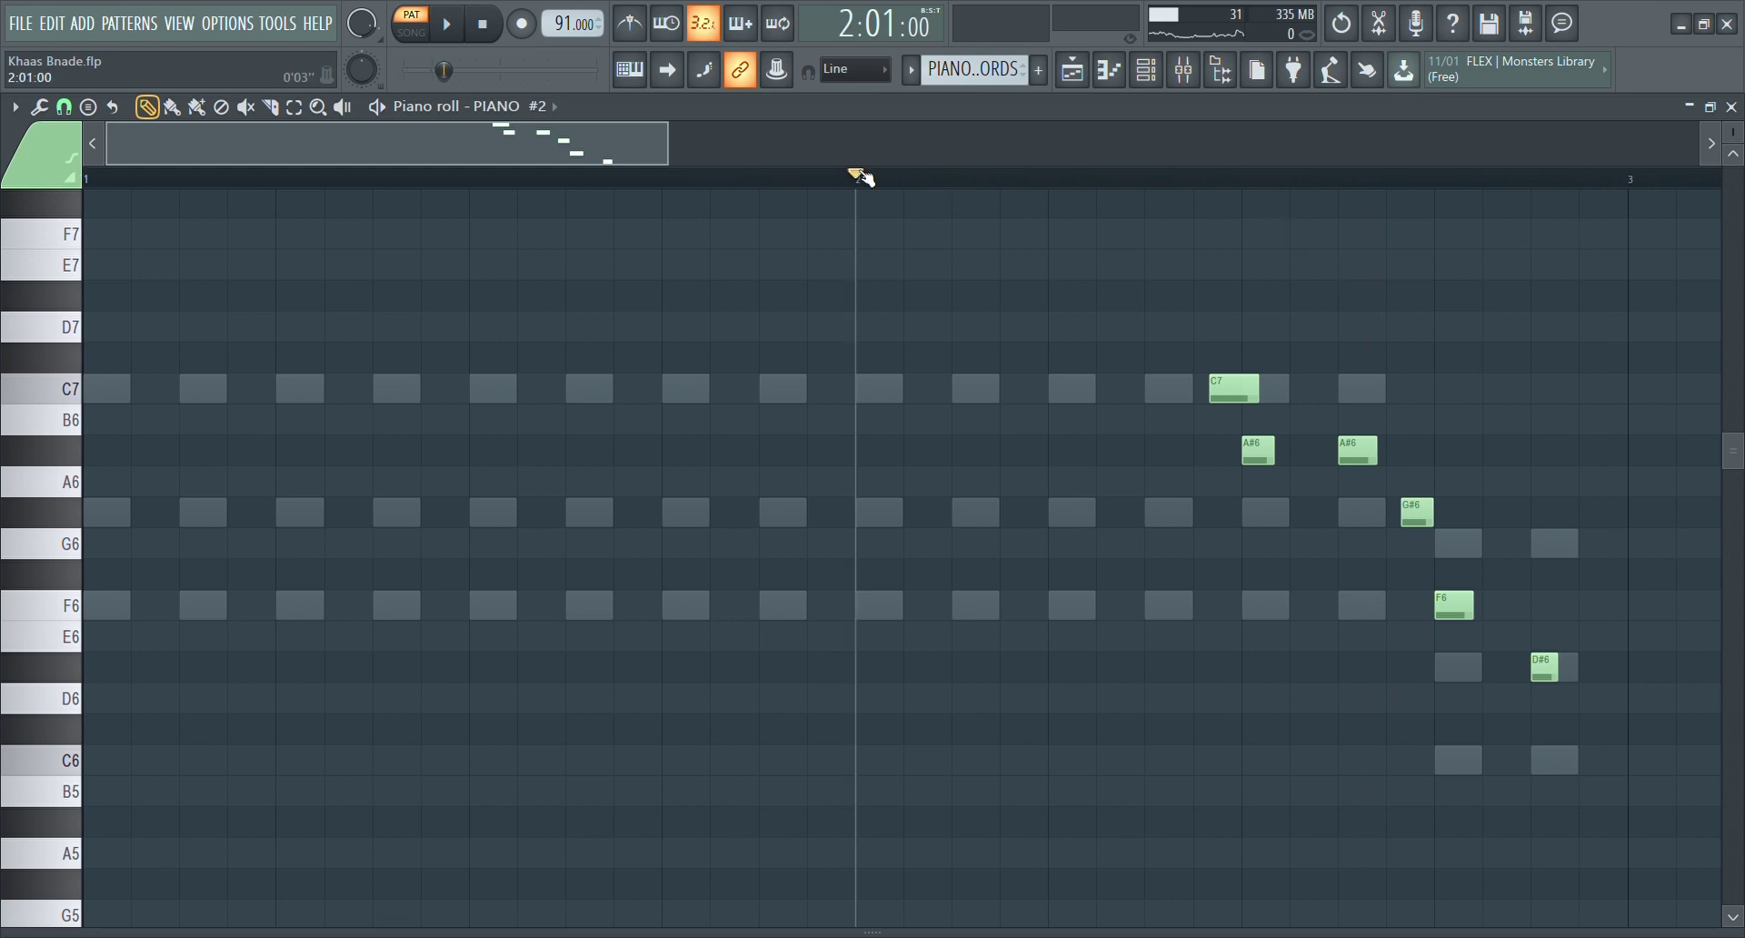
pyautogui.press('space')
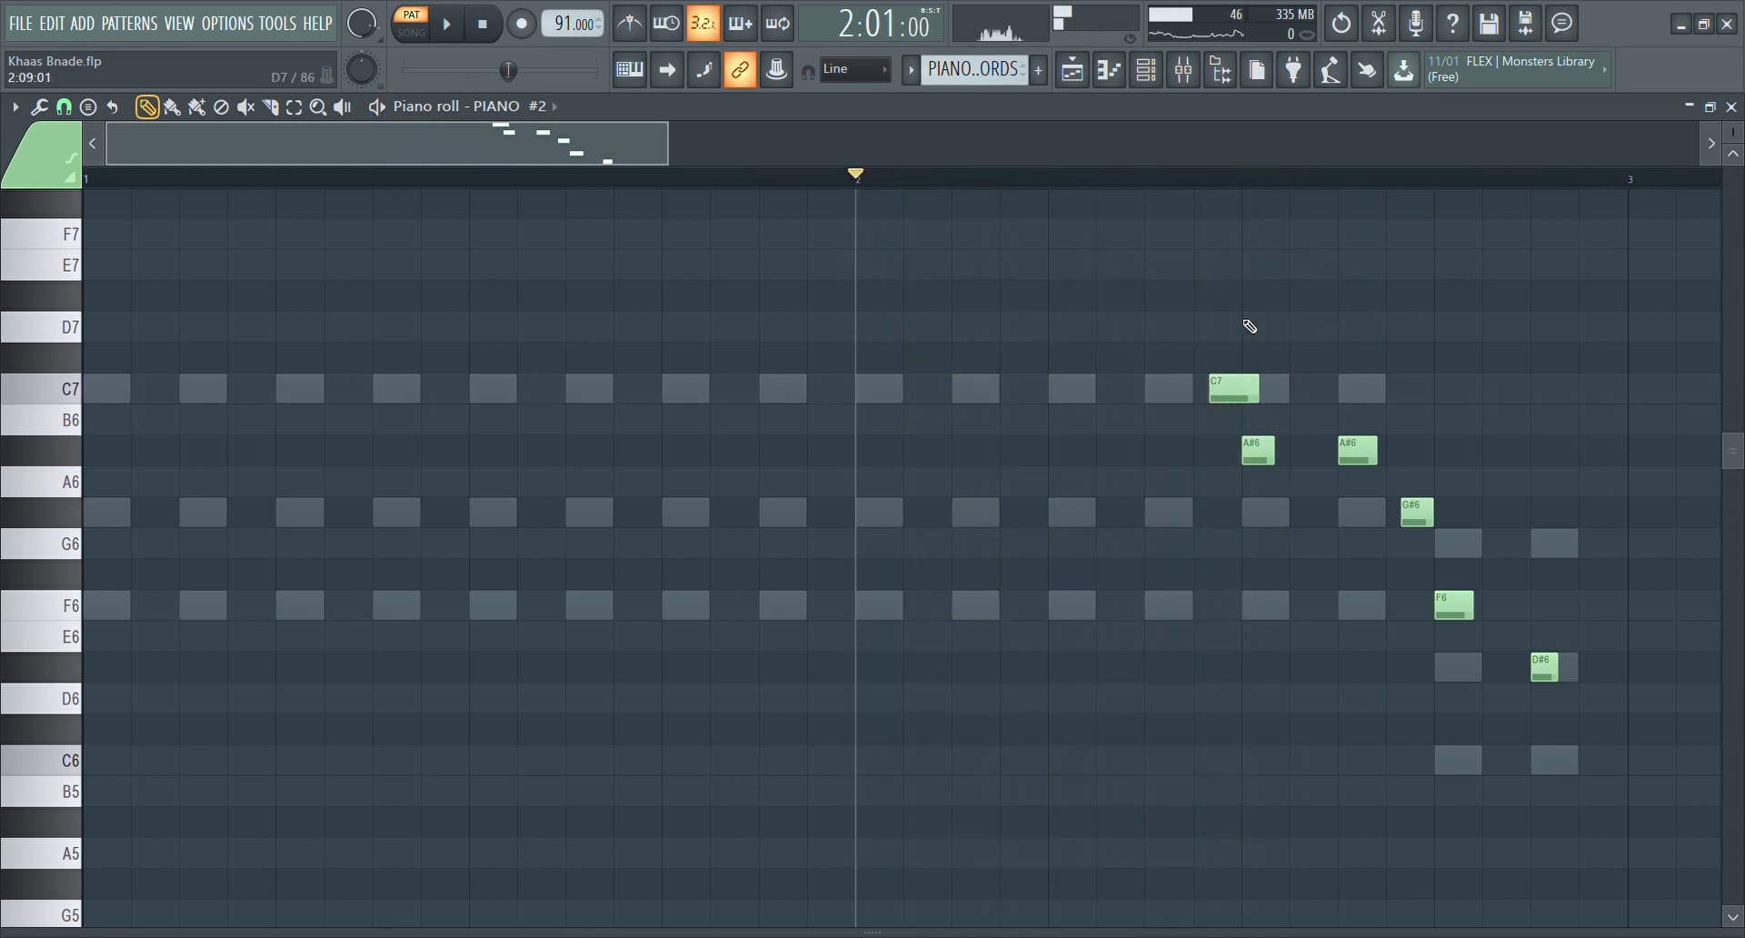
pyautogui.moveTo(1153, 280); pyautogui.dragTo(1650, 861)
pyautogui.press('space')
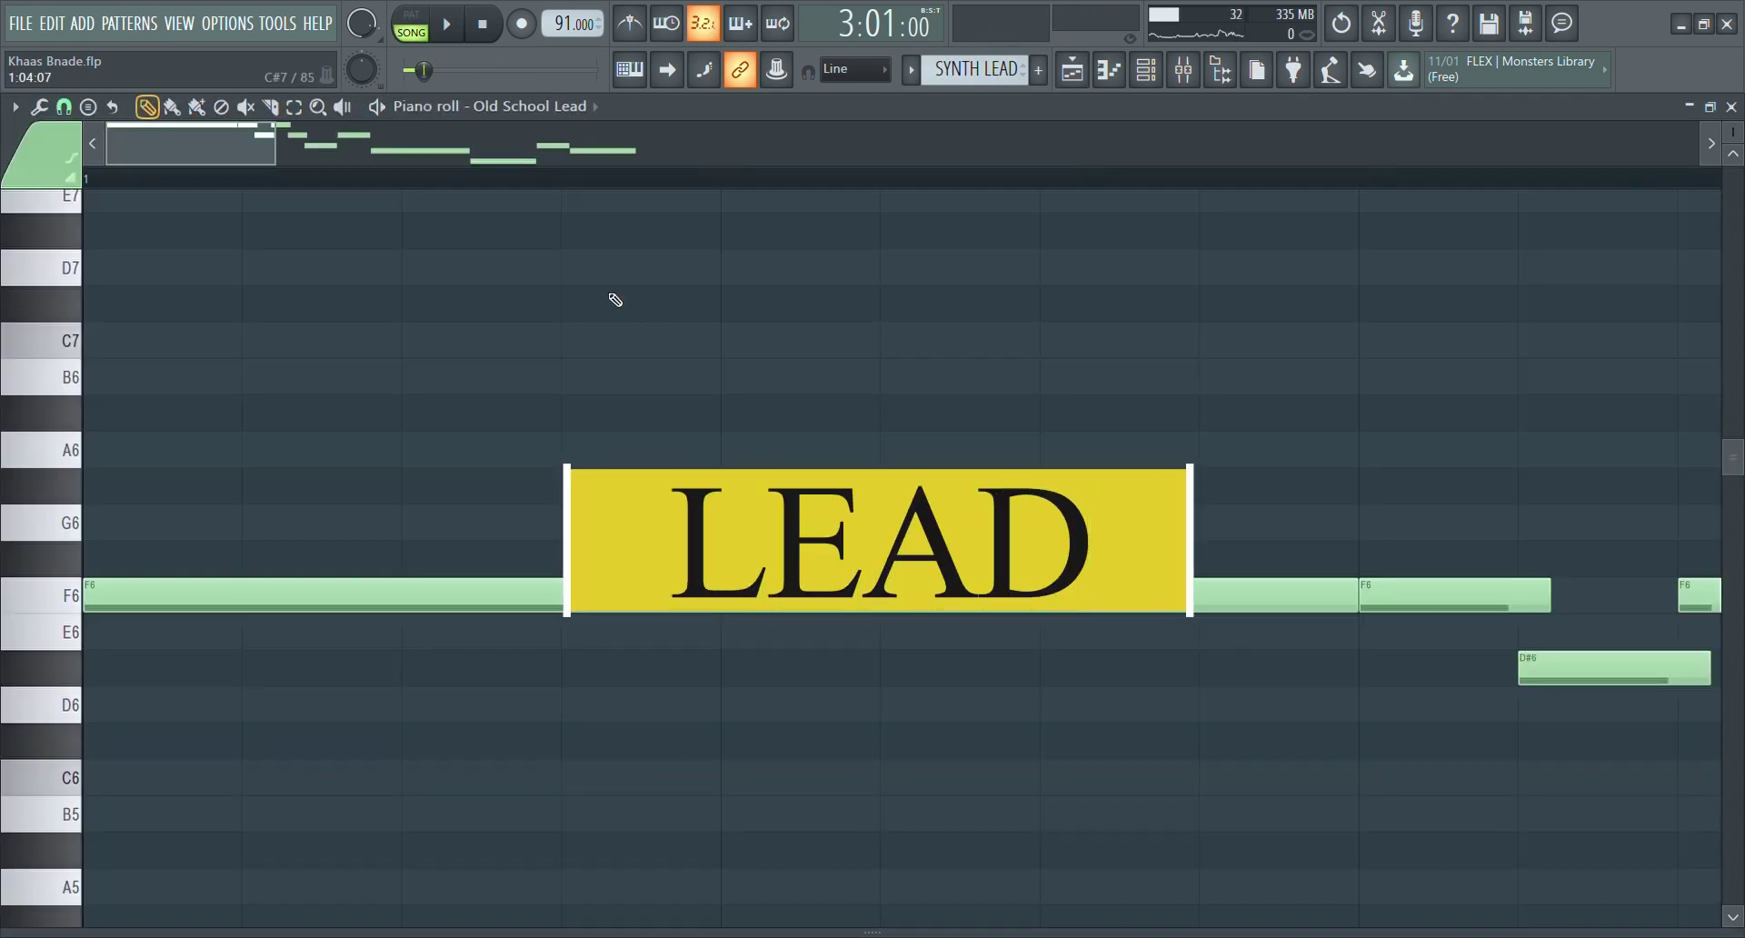
# - Fit the whole SYNTH LEAD melody in the piano roll to examine its notes, and return to the playlist
pyautogui.keyDown('ctrl'); pyautogui.rightClick(638, 305); pyautogui.keyUp('ctrl')
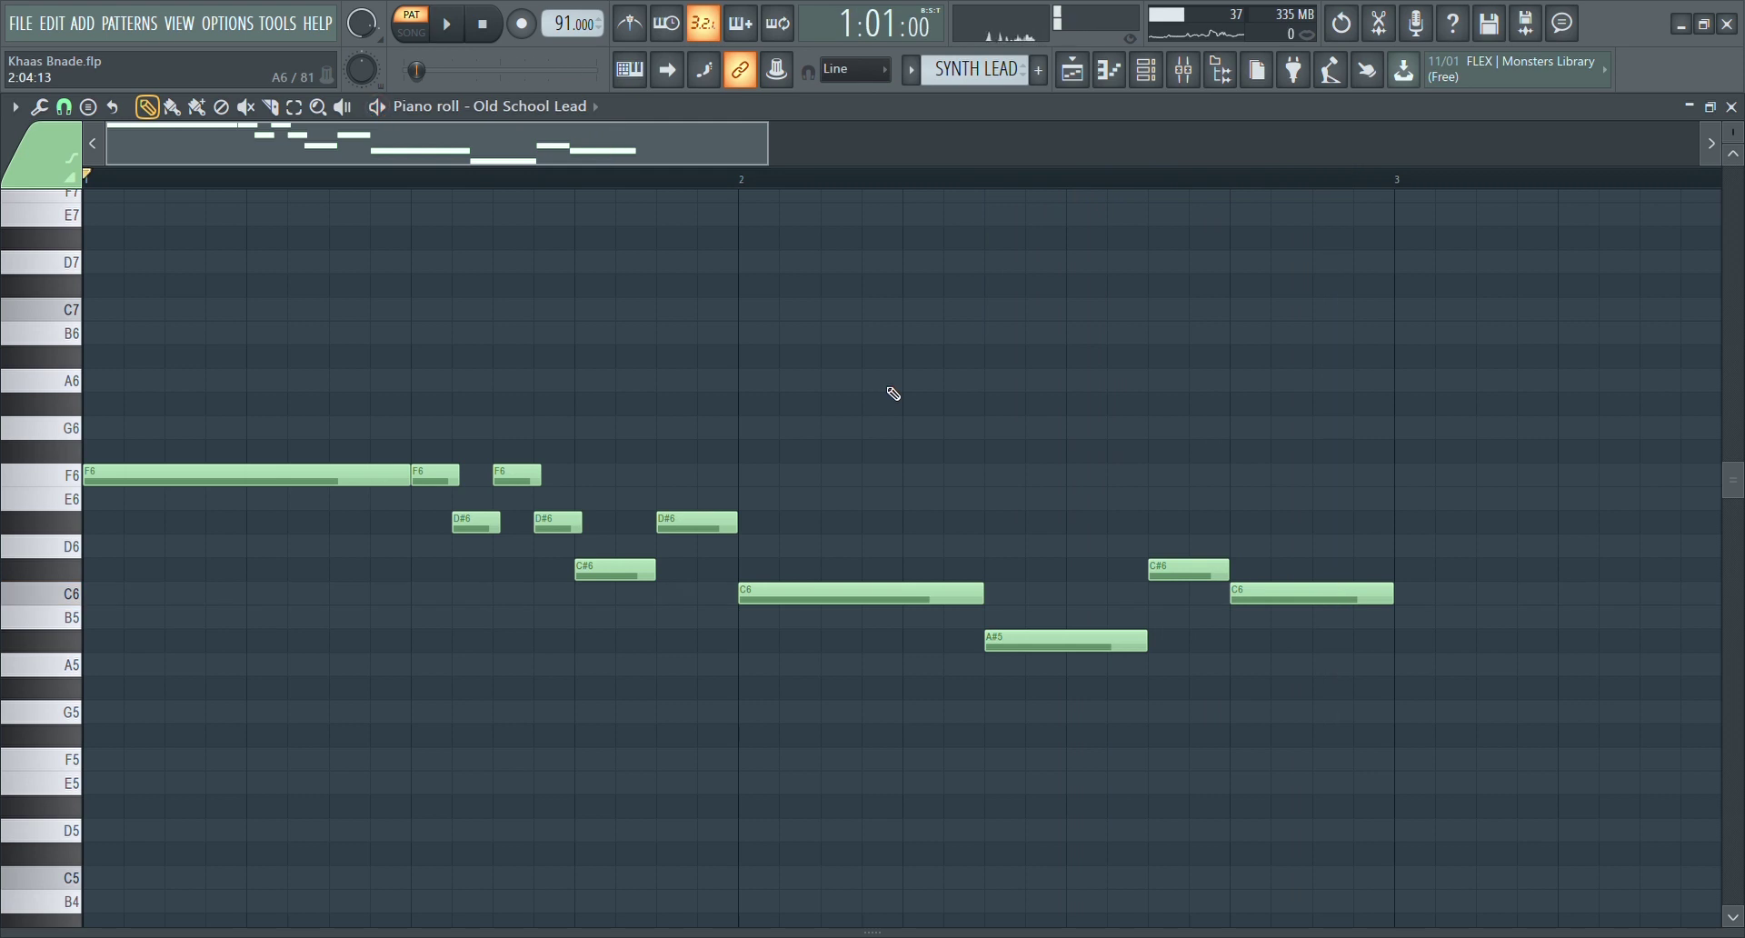
pyautogui.click(1078, 79)
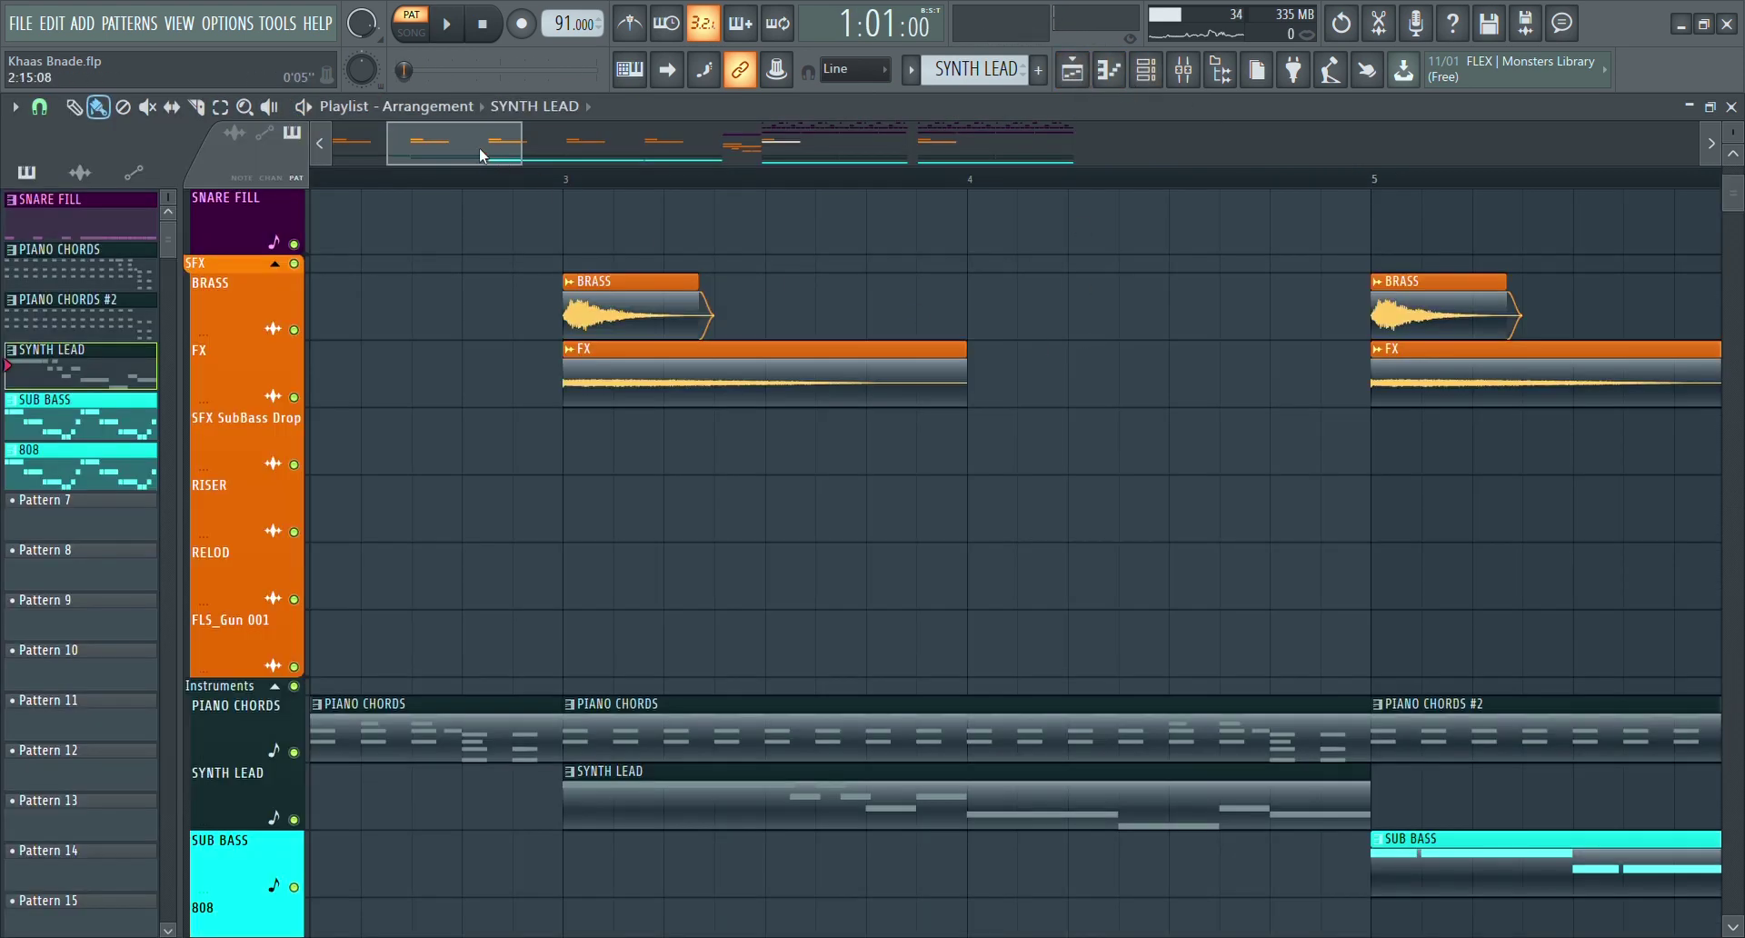
# - Open the SUB BASS pattern at bar 5 in the piano roll and play through its notes
pyautogui.moveTo(457, 145); pyautogui.dragTo(558, 148)
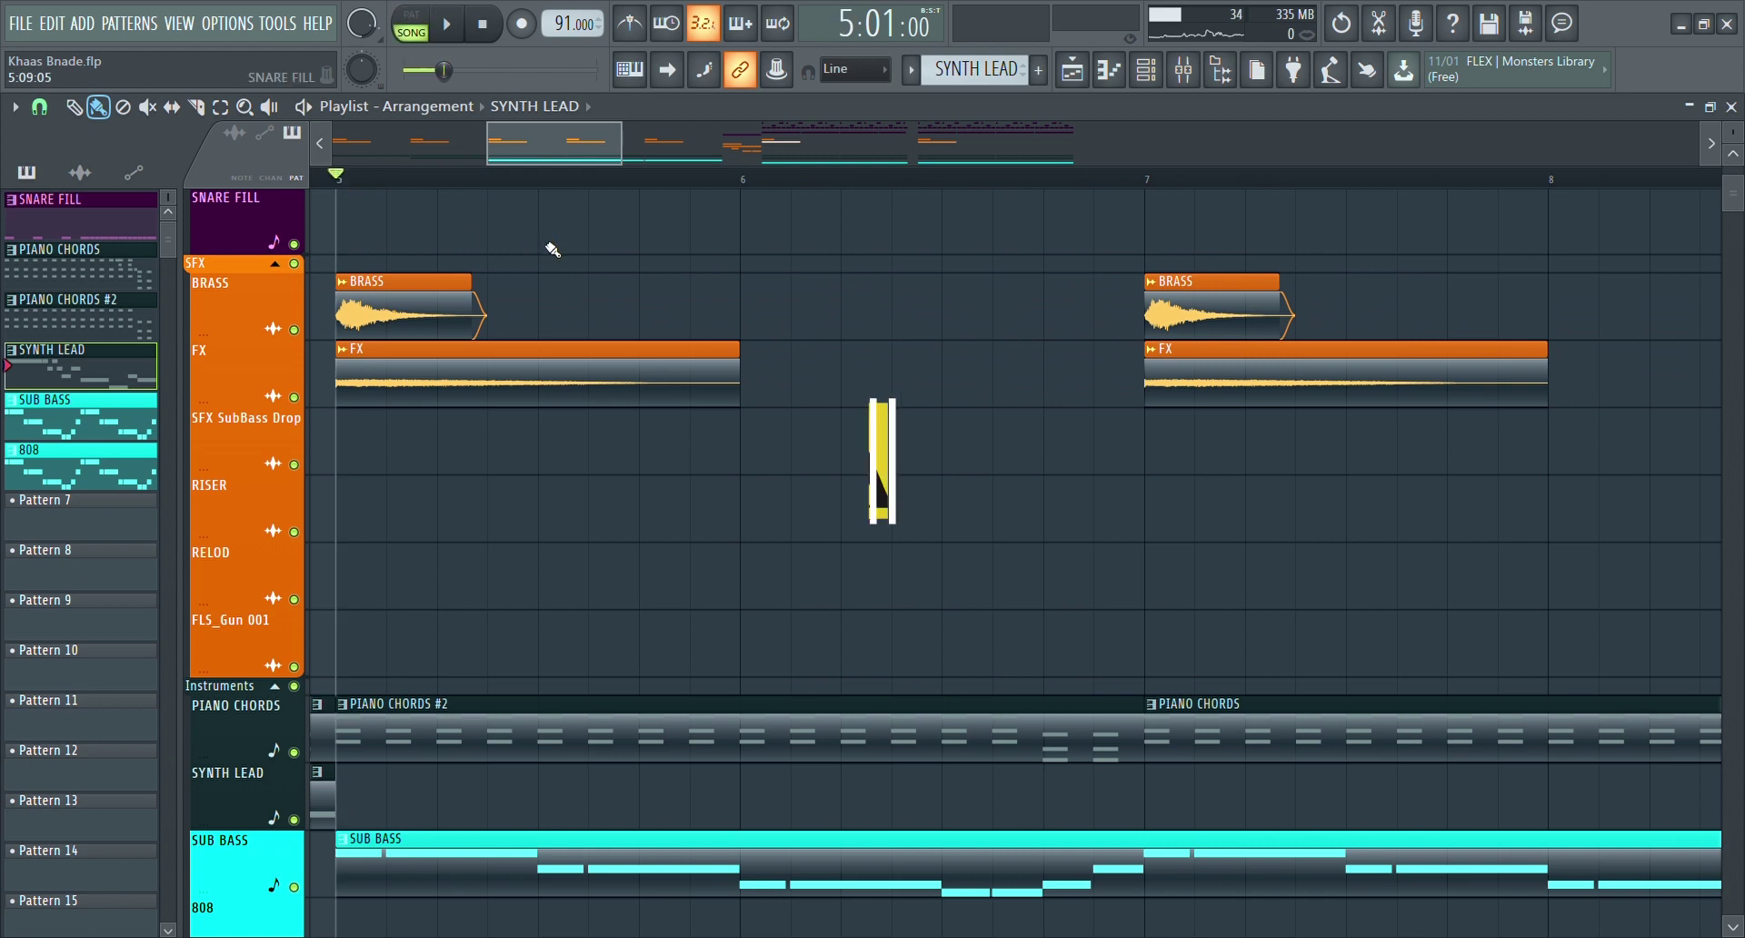
pyautogui.doubleClick(381, 873)
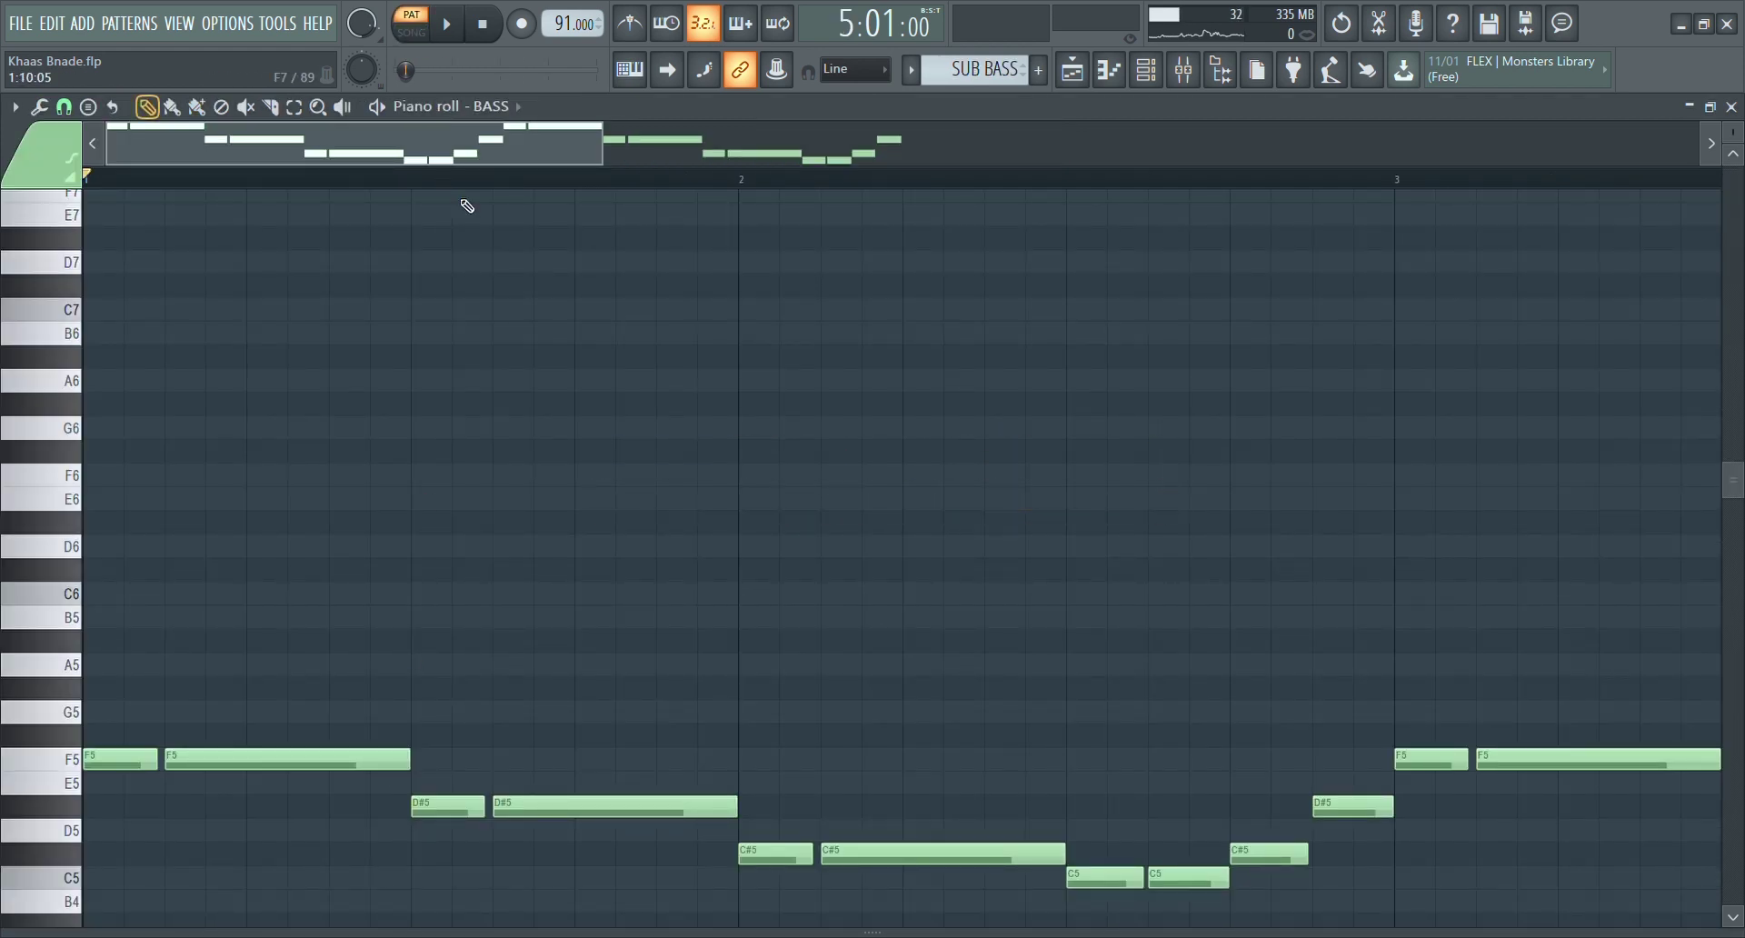
pyautogui.press('space')
pyautogui.scroll(-5, 655, 382)
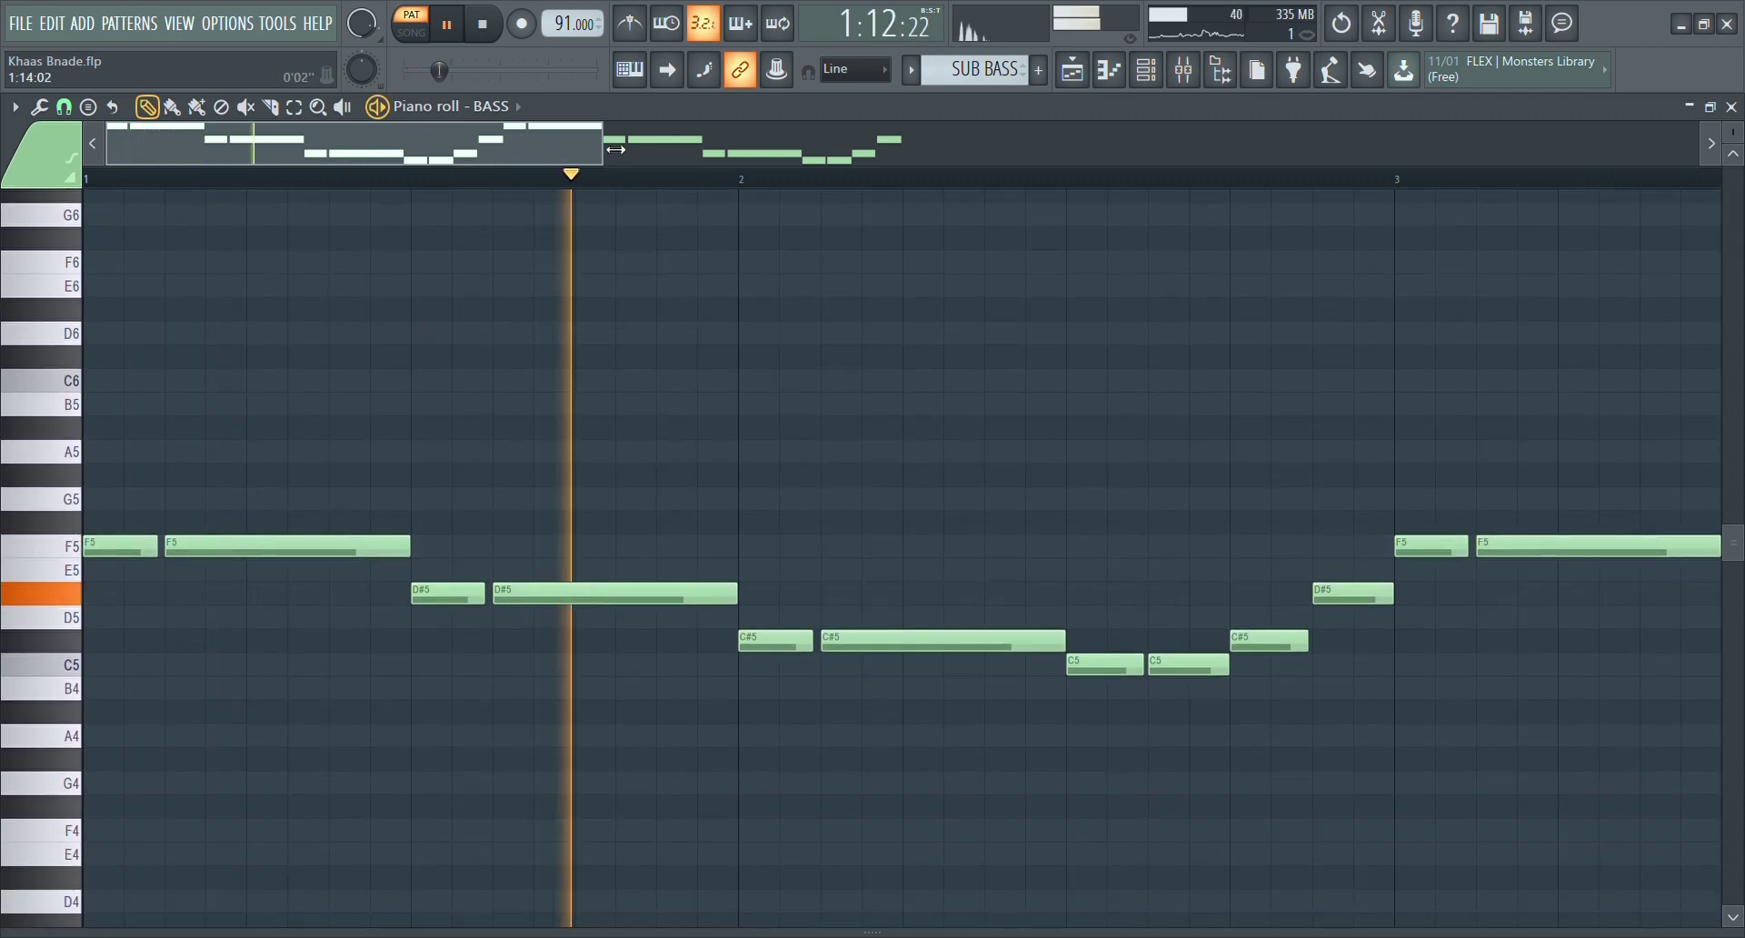
pyautogui.moveTo(615, 148); pyautogui.dragTo(787, 148)
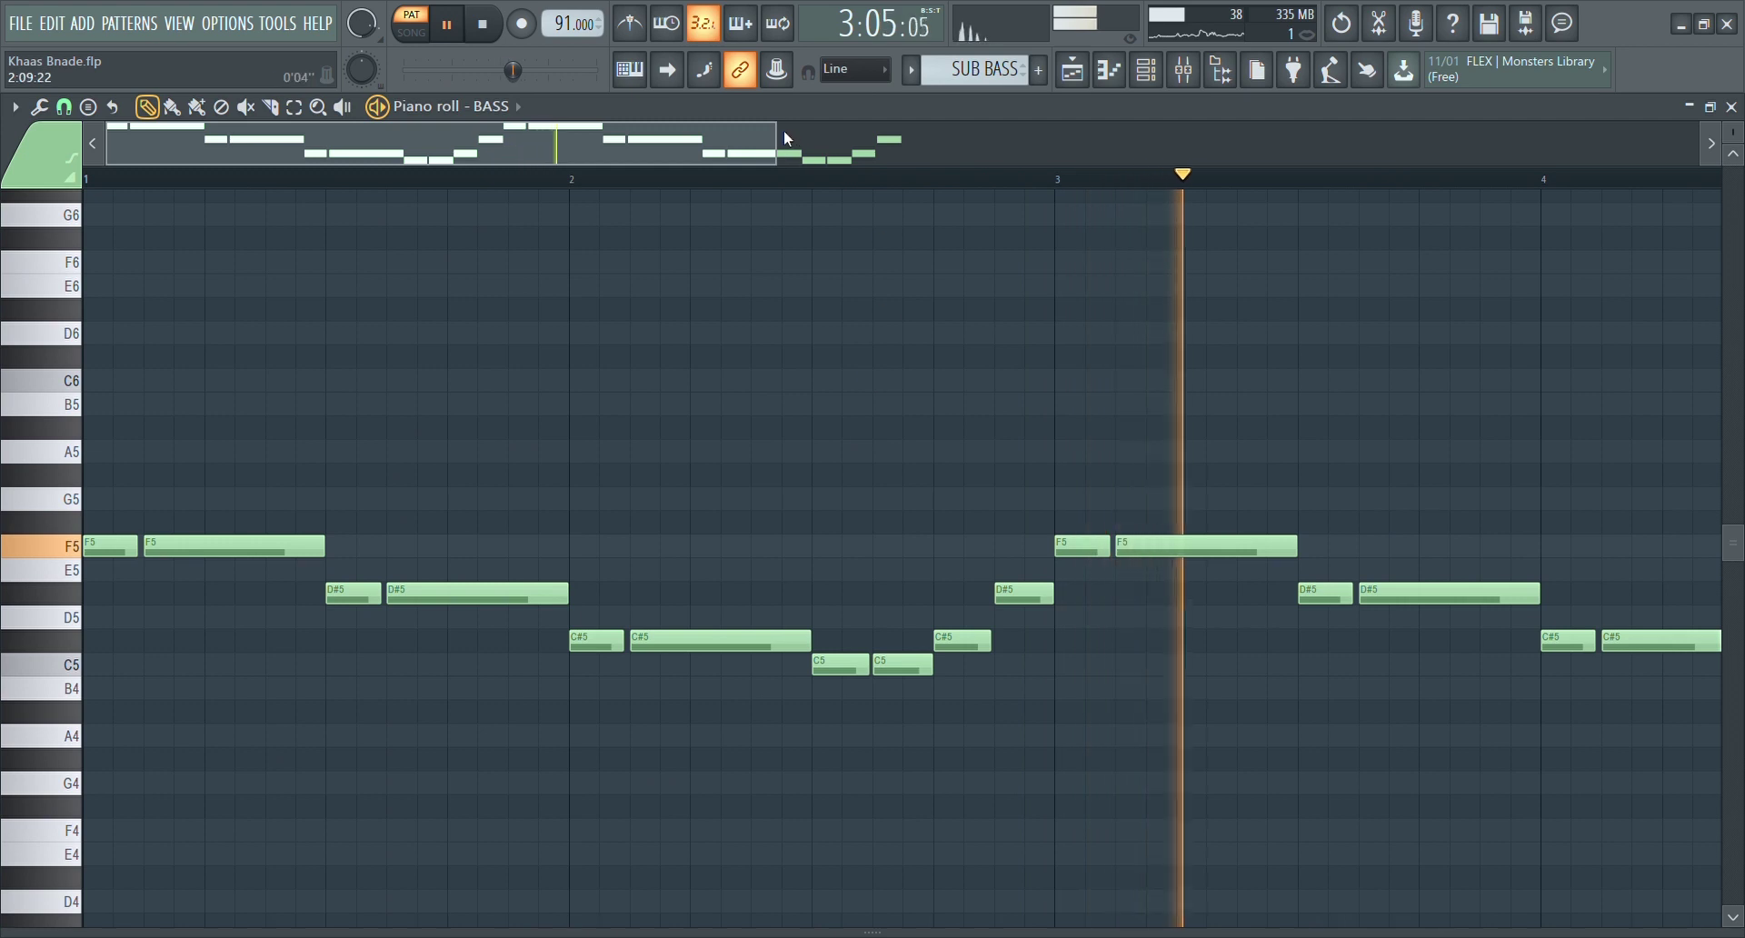
pyautogui.moveTo(787, 138); pyautogui.dragTo(925, 137)
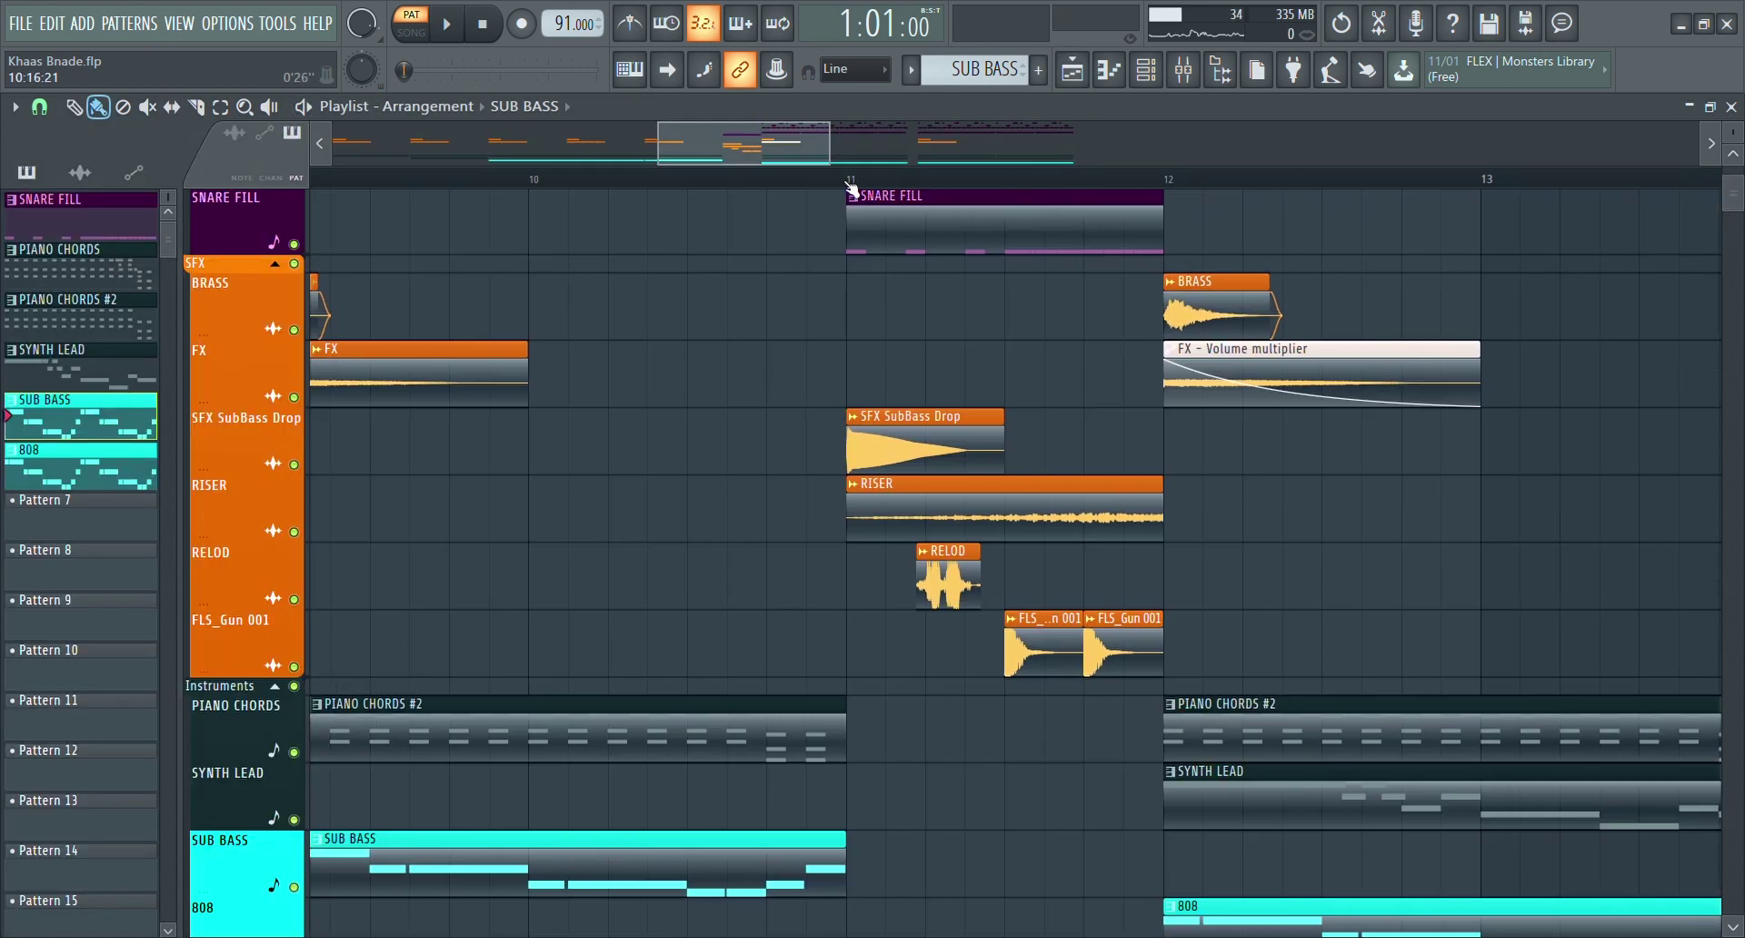
# - Open the SNARE FILL pattern at bar 11 in the piano roll, examine its hits and return to the playlist
pyautogui.moveTo(791, 153); pyautogui.dragTo(812, 153)
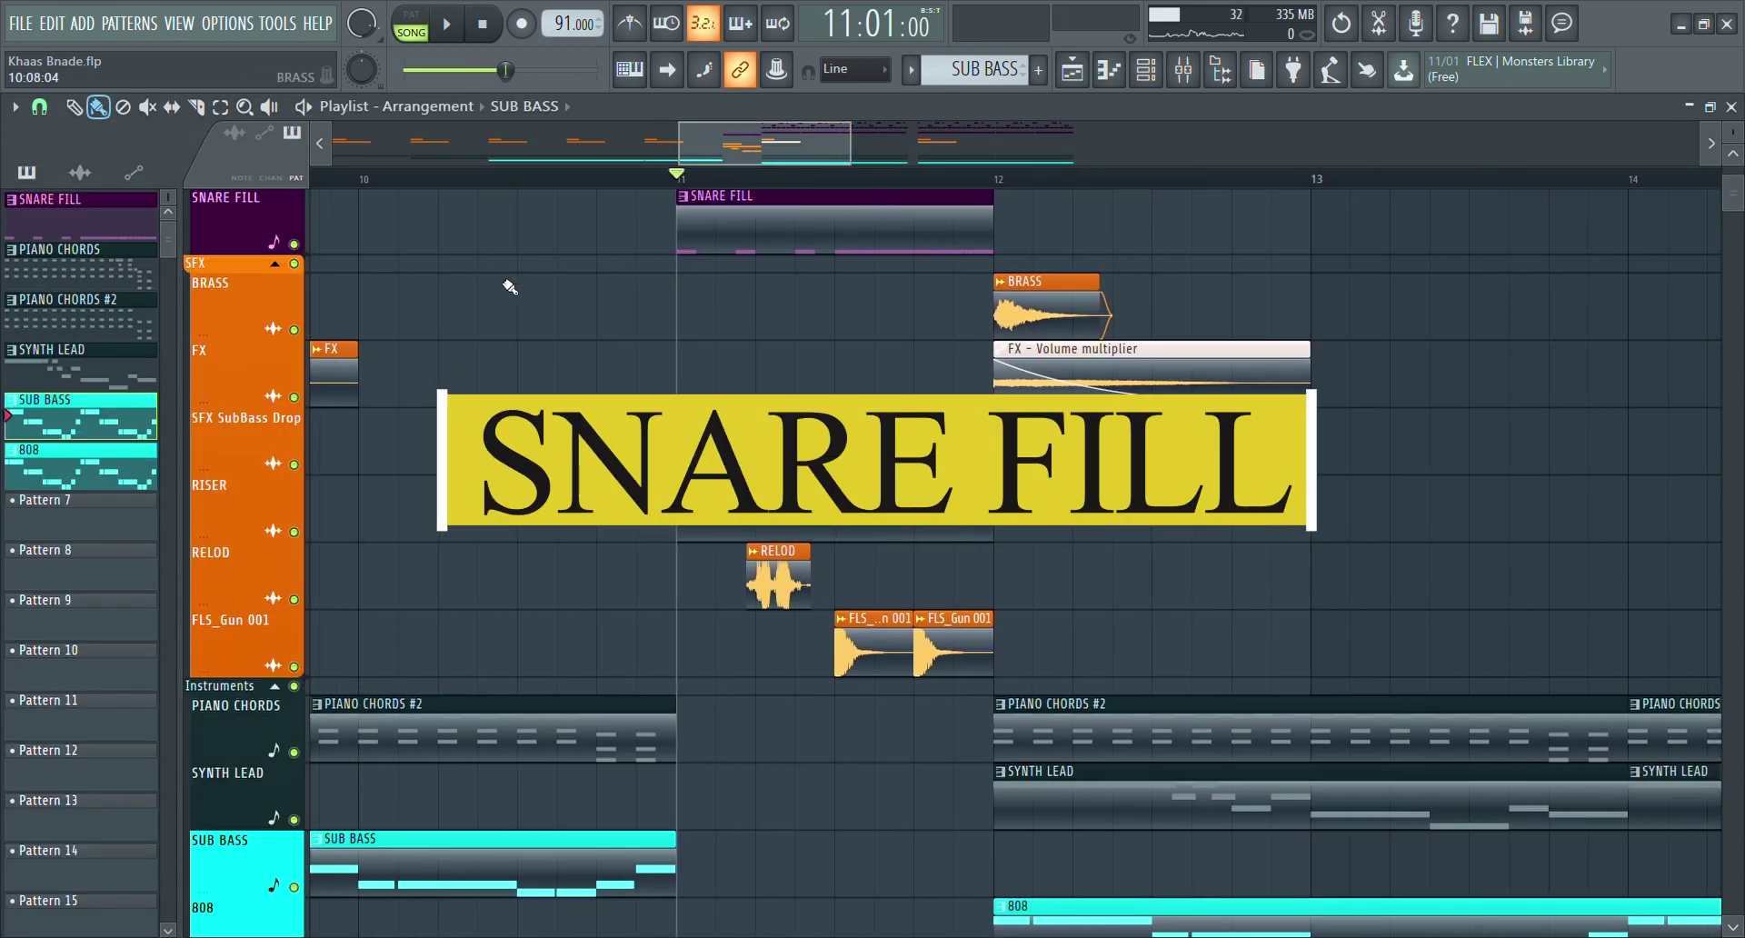
pyautogui.scroll(5, 409, 331)
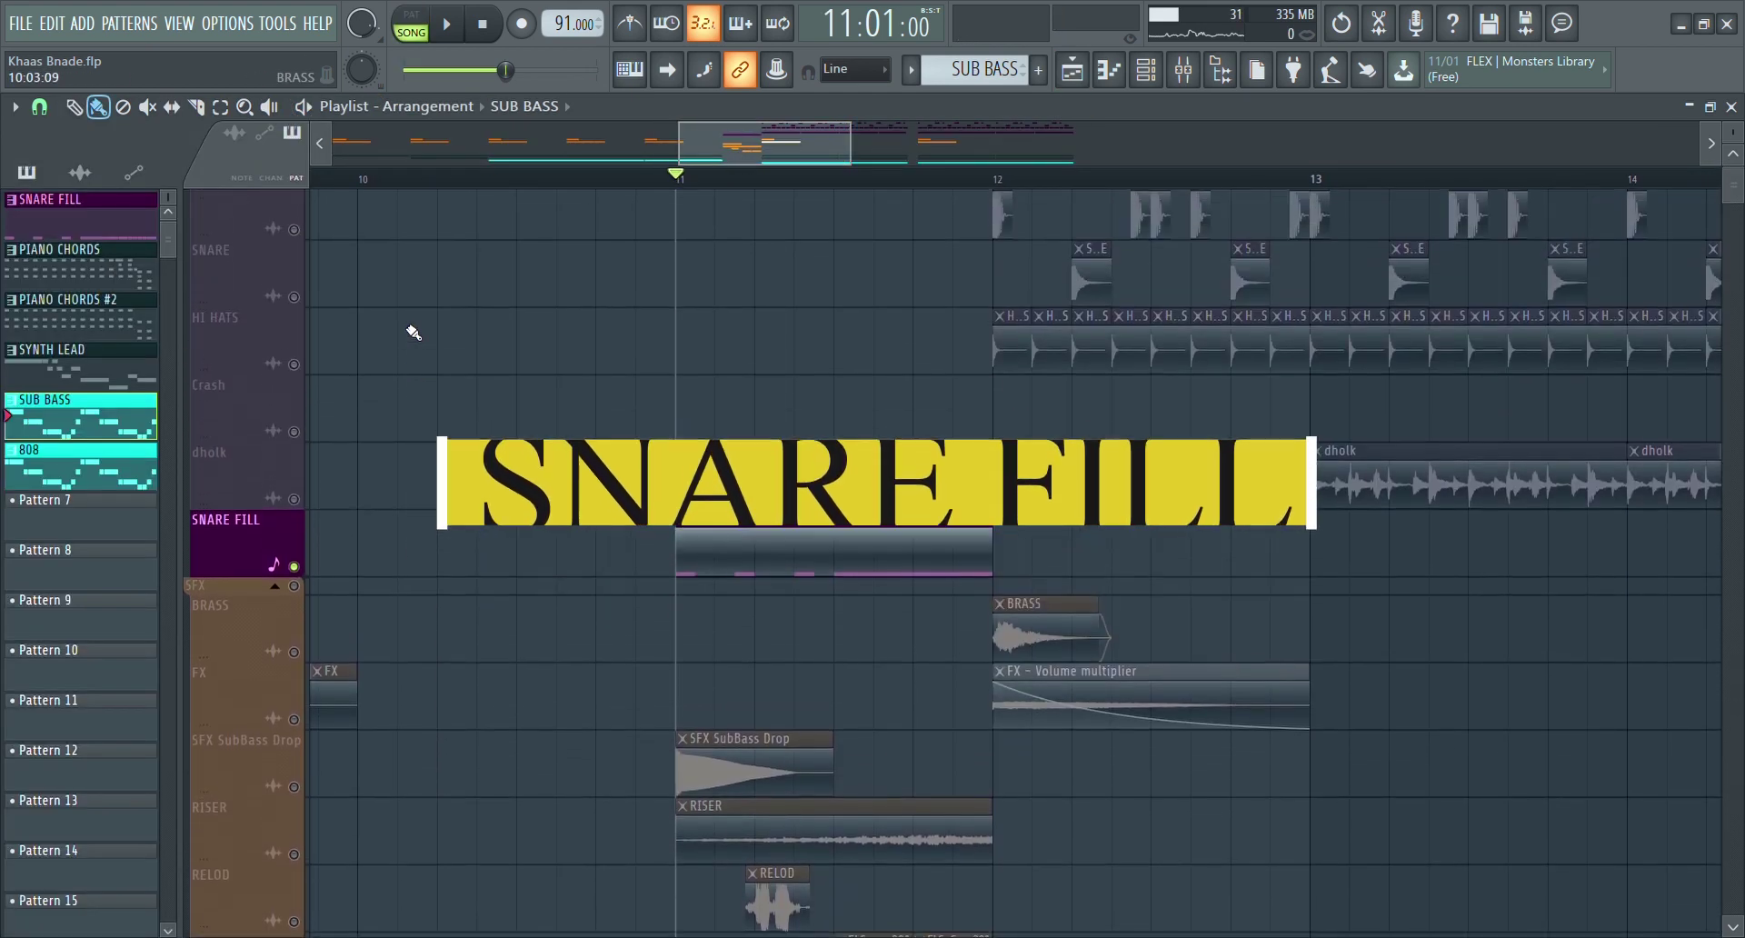
pyautogui.doubleClick(770, 578)
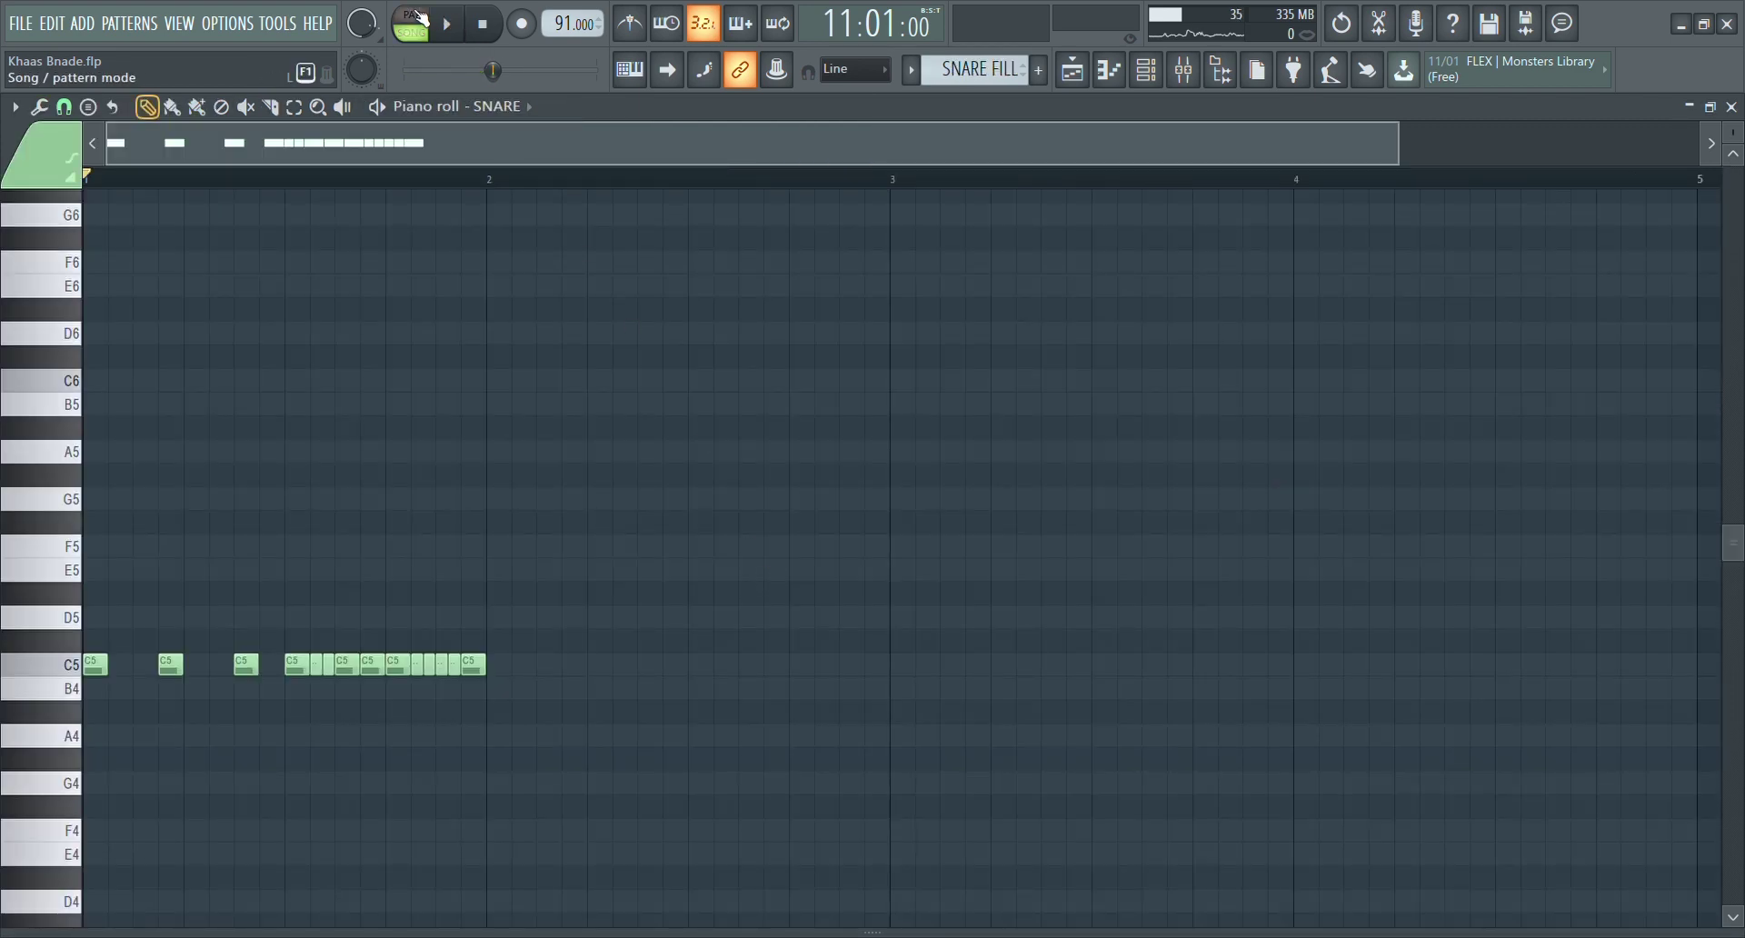
pyautogui.moveTo(596, 533); pyautogui.dragTo(527, 636)
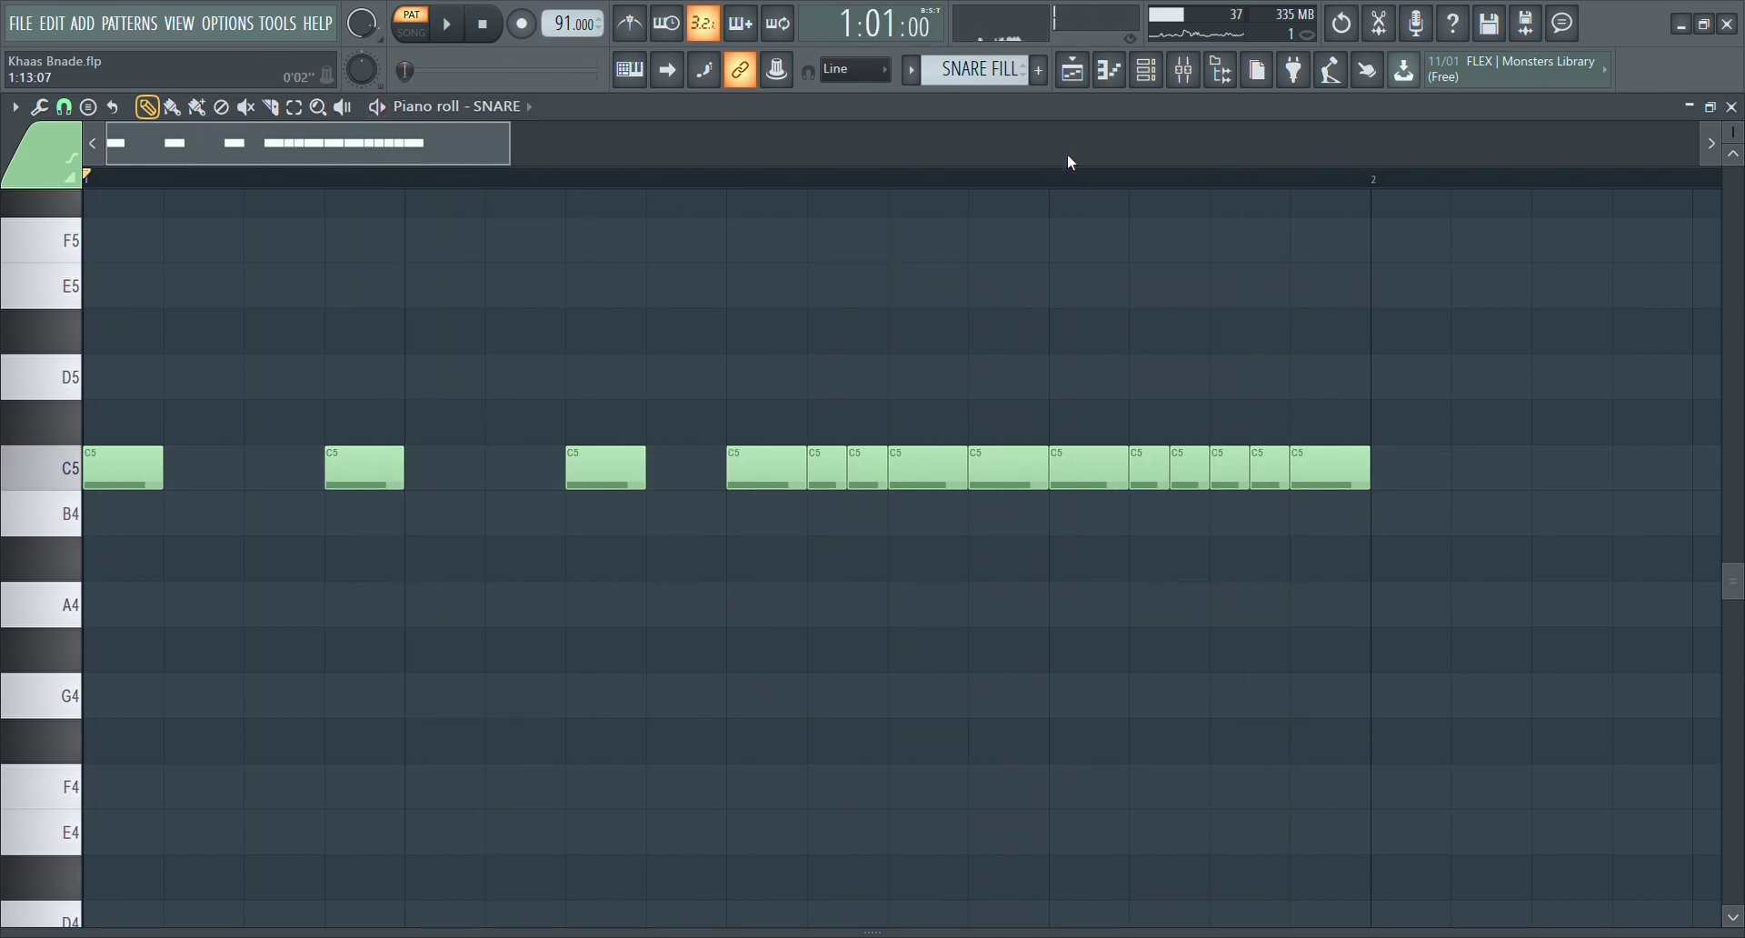
pyautogui.click(1086, 73)
# - Solo the SFX SubBass Drop track and play it from bar 11, and do the same for the RISER track
pyautogui.scroll(-3, 756, 410)
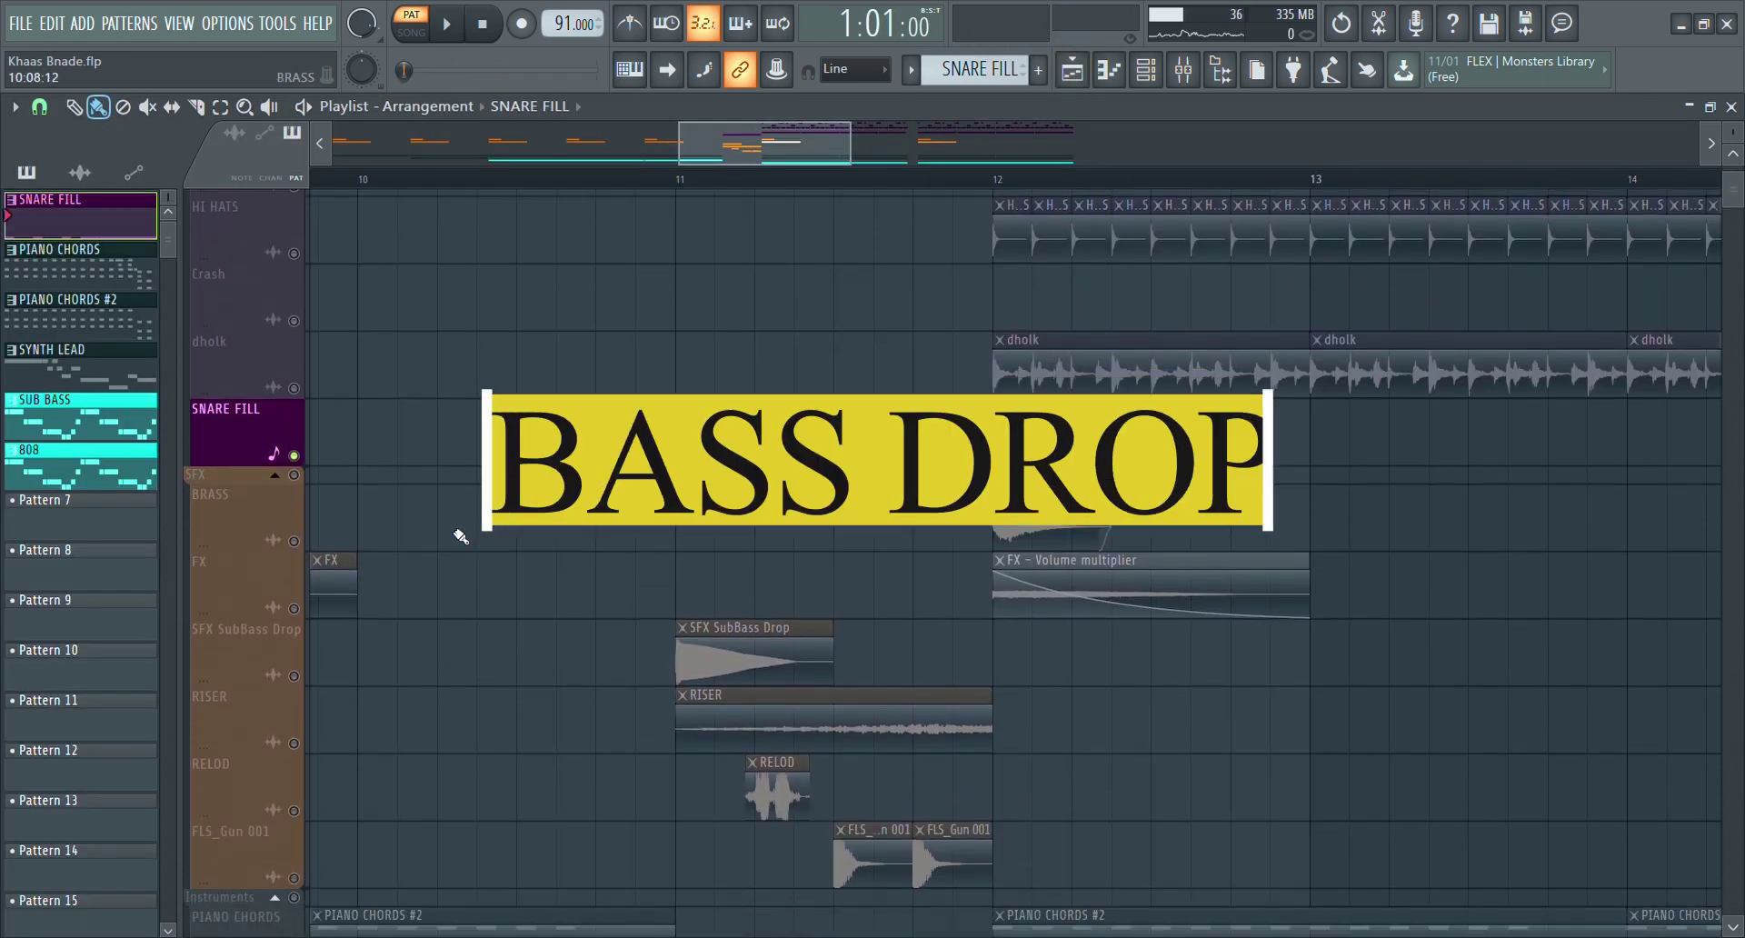
pyautogui.rightClick(293, 620)
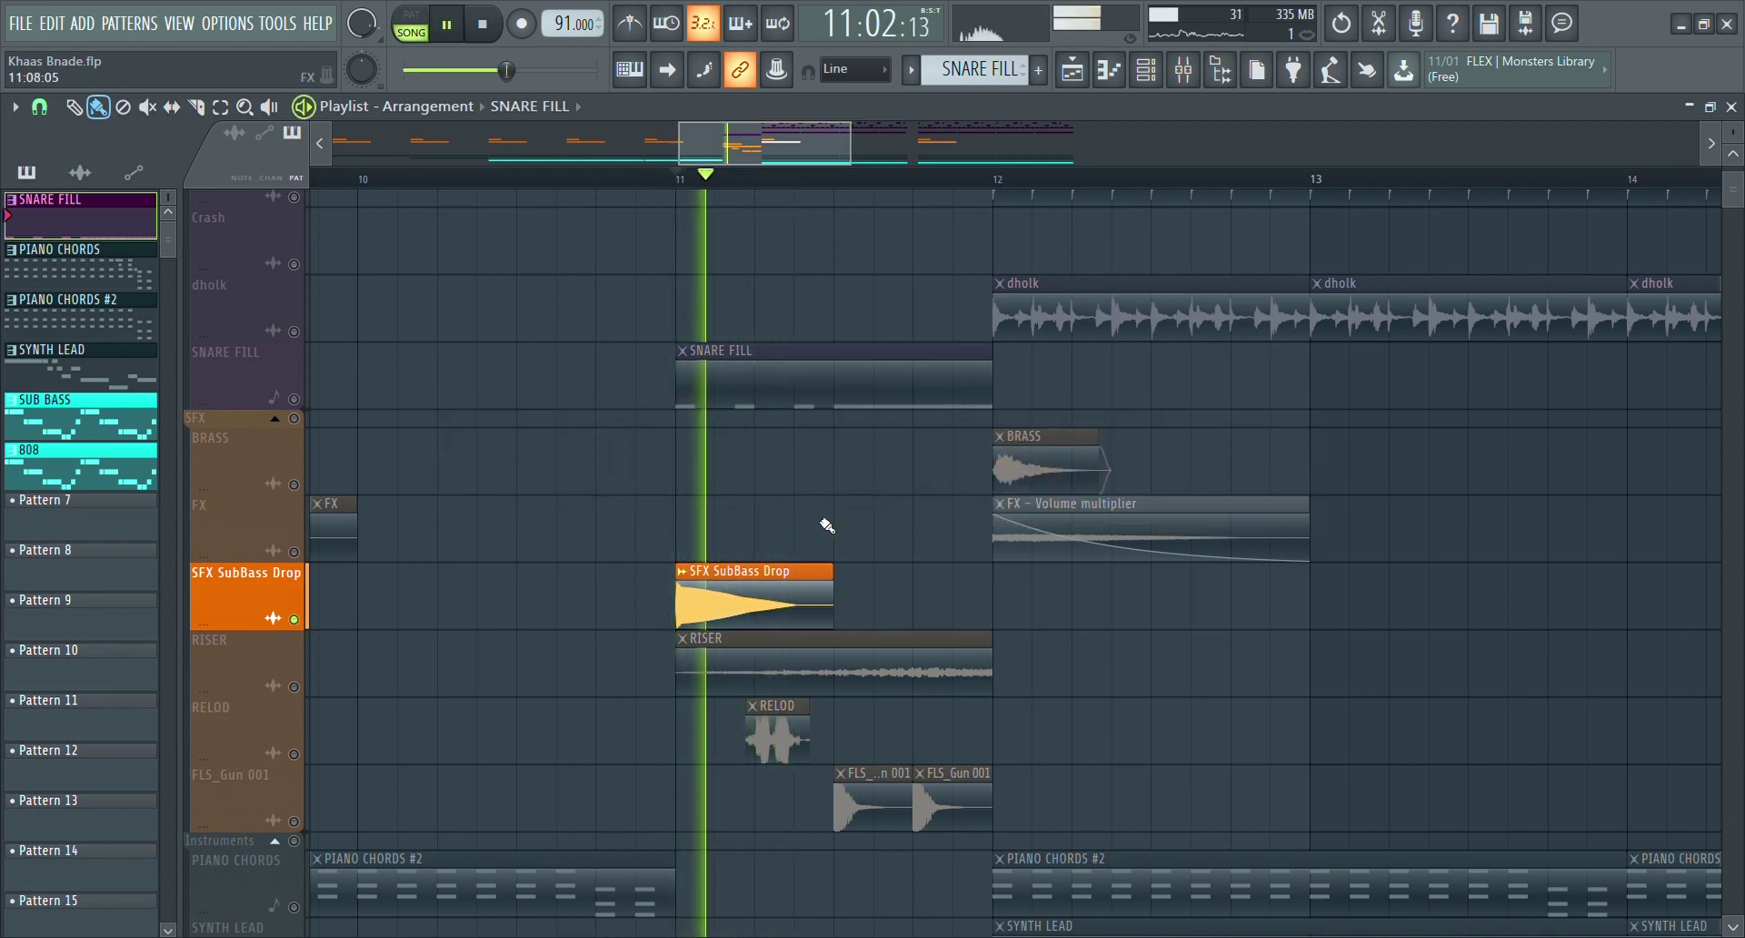
pyautogui.click(302, 693)
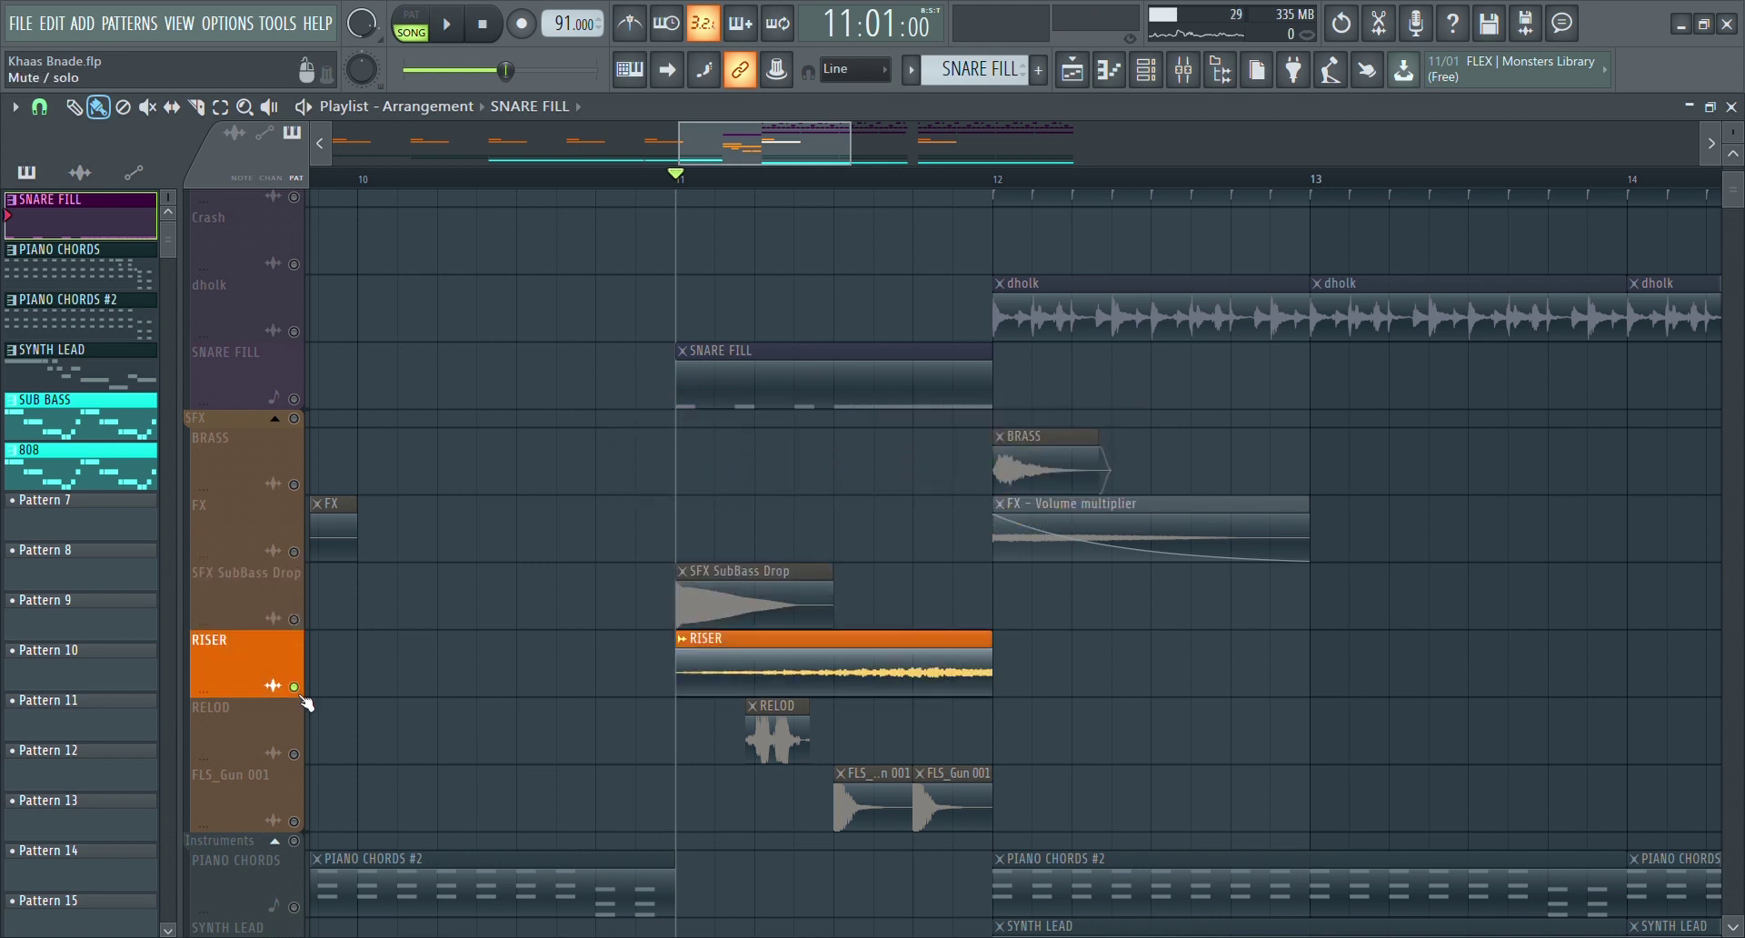
pyautogui.press('space')
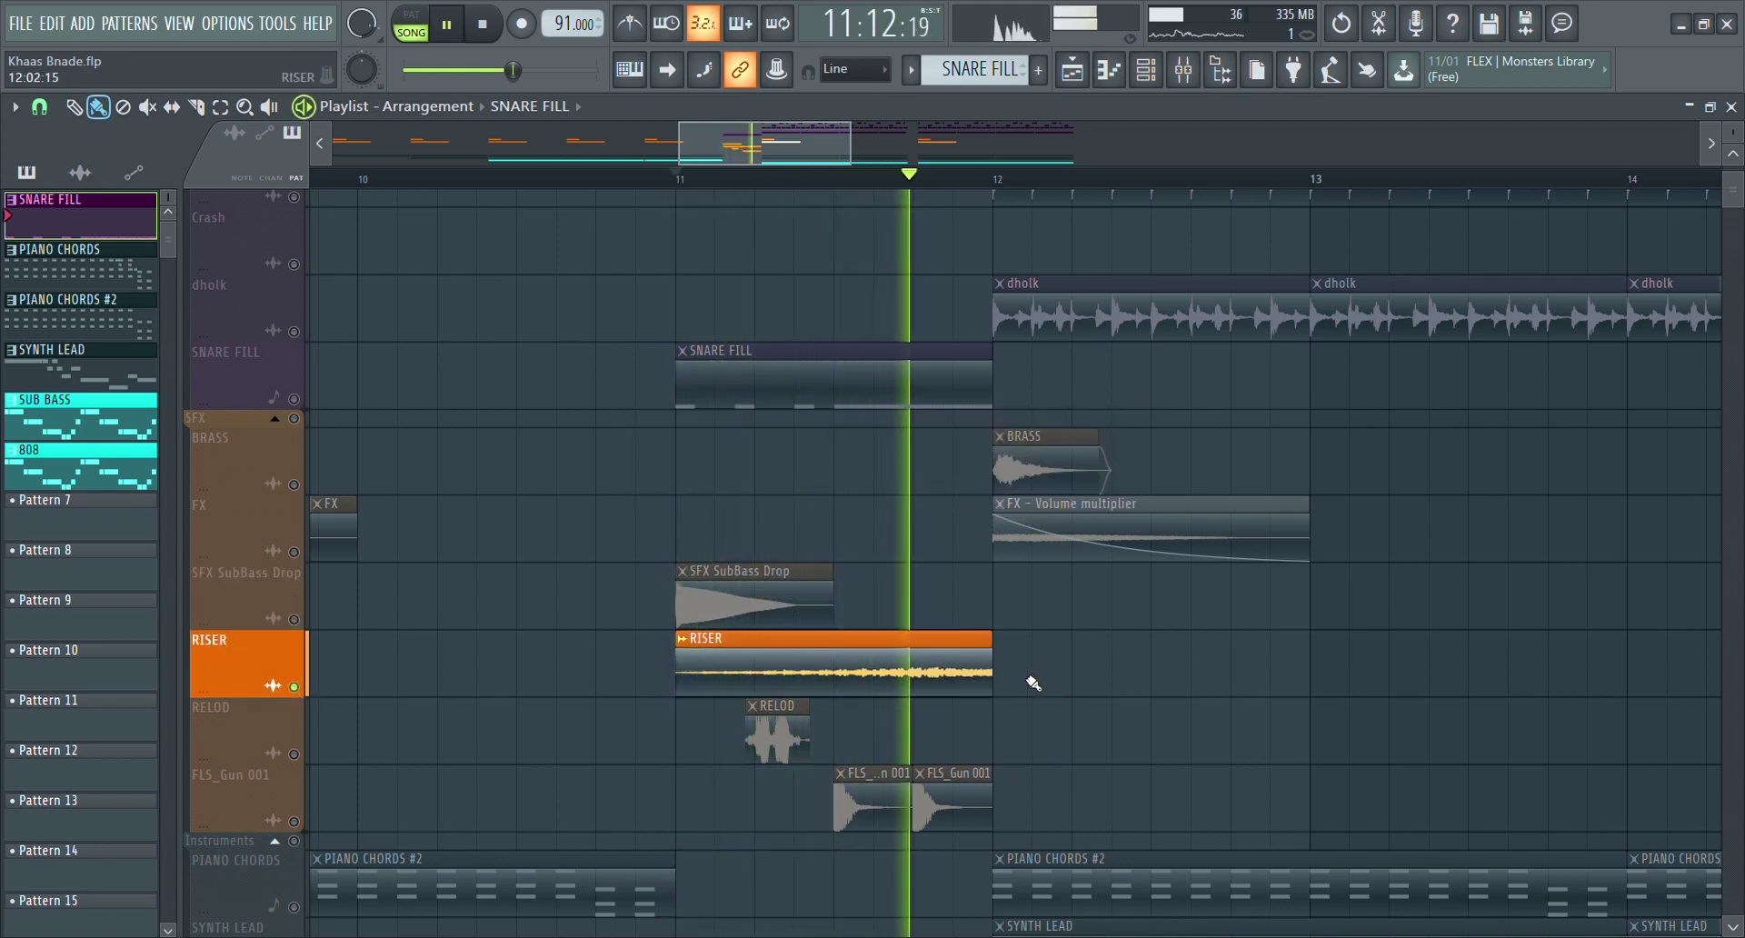
pyautogui.press('space')
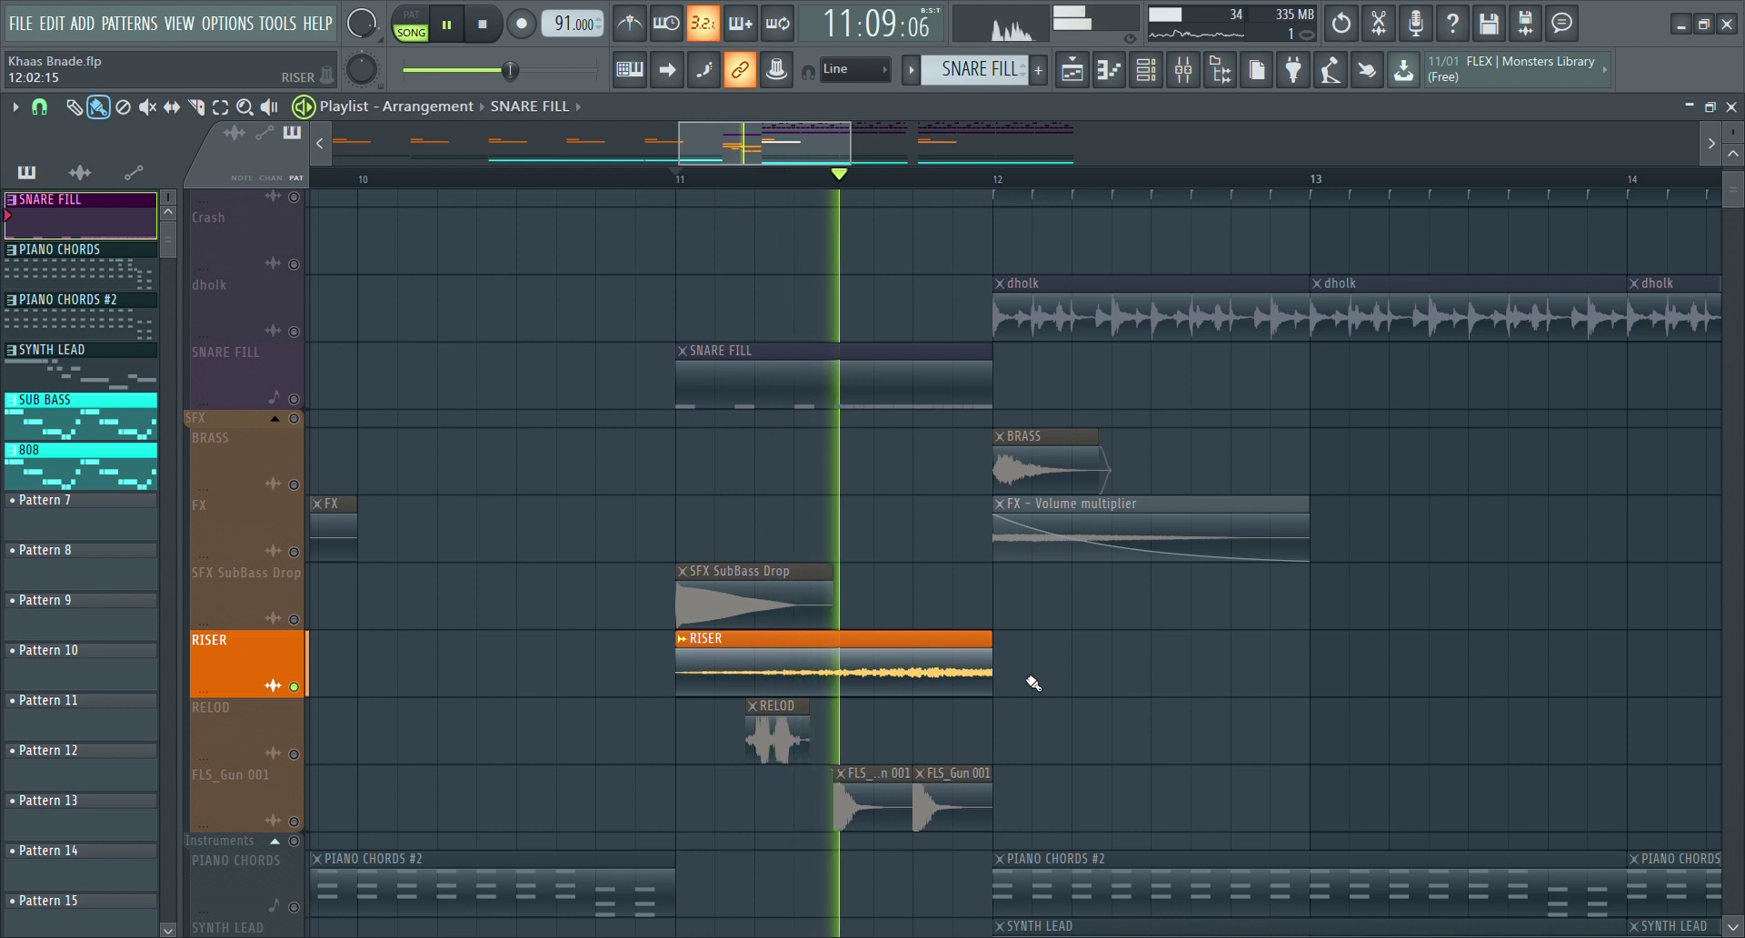
# - Audition the RELOD and FLS_Gun 001 tracks on their own from bar 11
pyautogui.click(284, 760)
pyautogui.press('space')
pyautogui.press('space')
pyautogui.press('space')
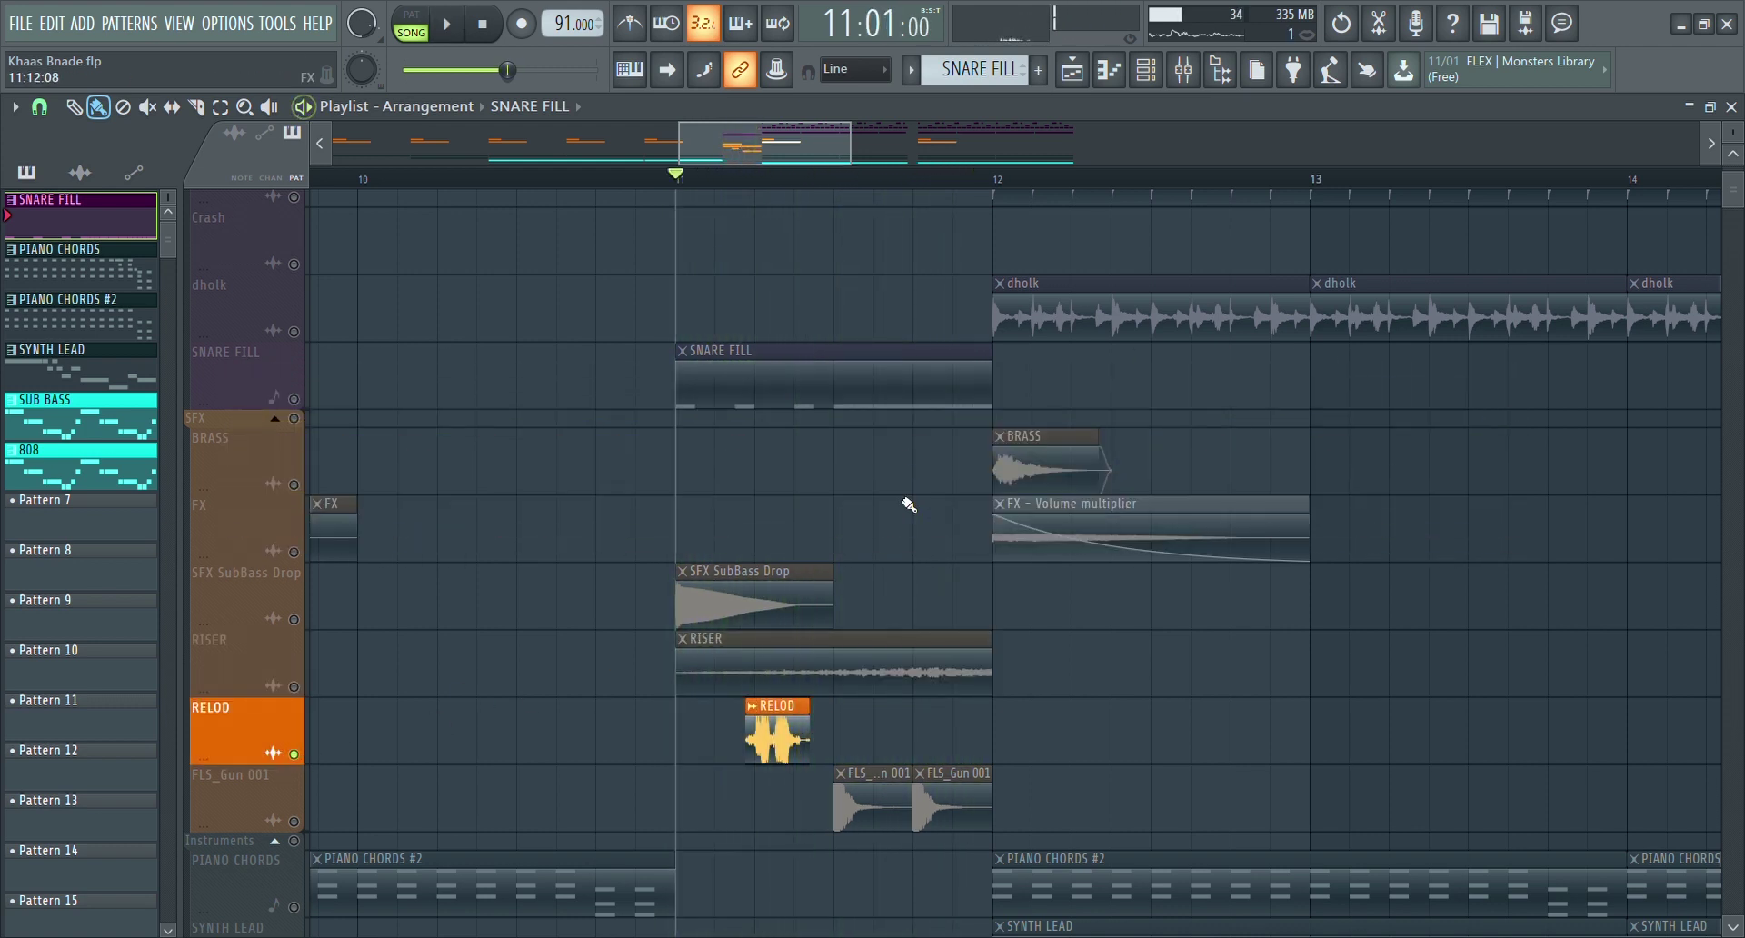
pyautogui.press('space')
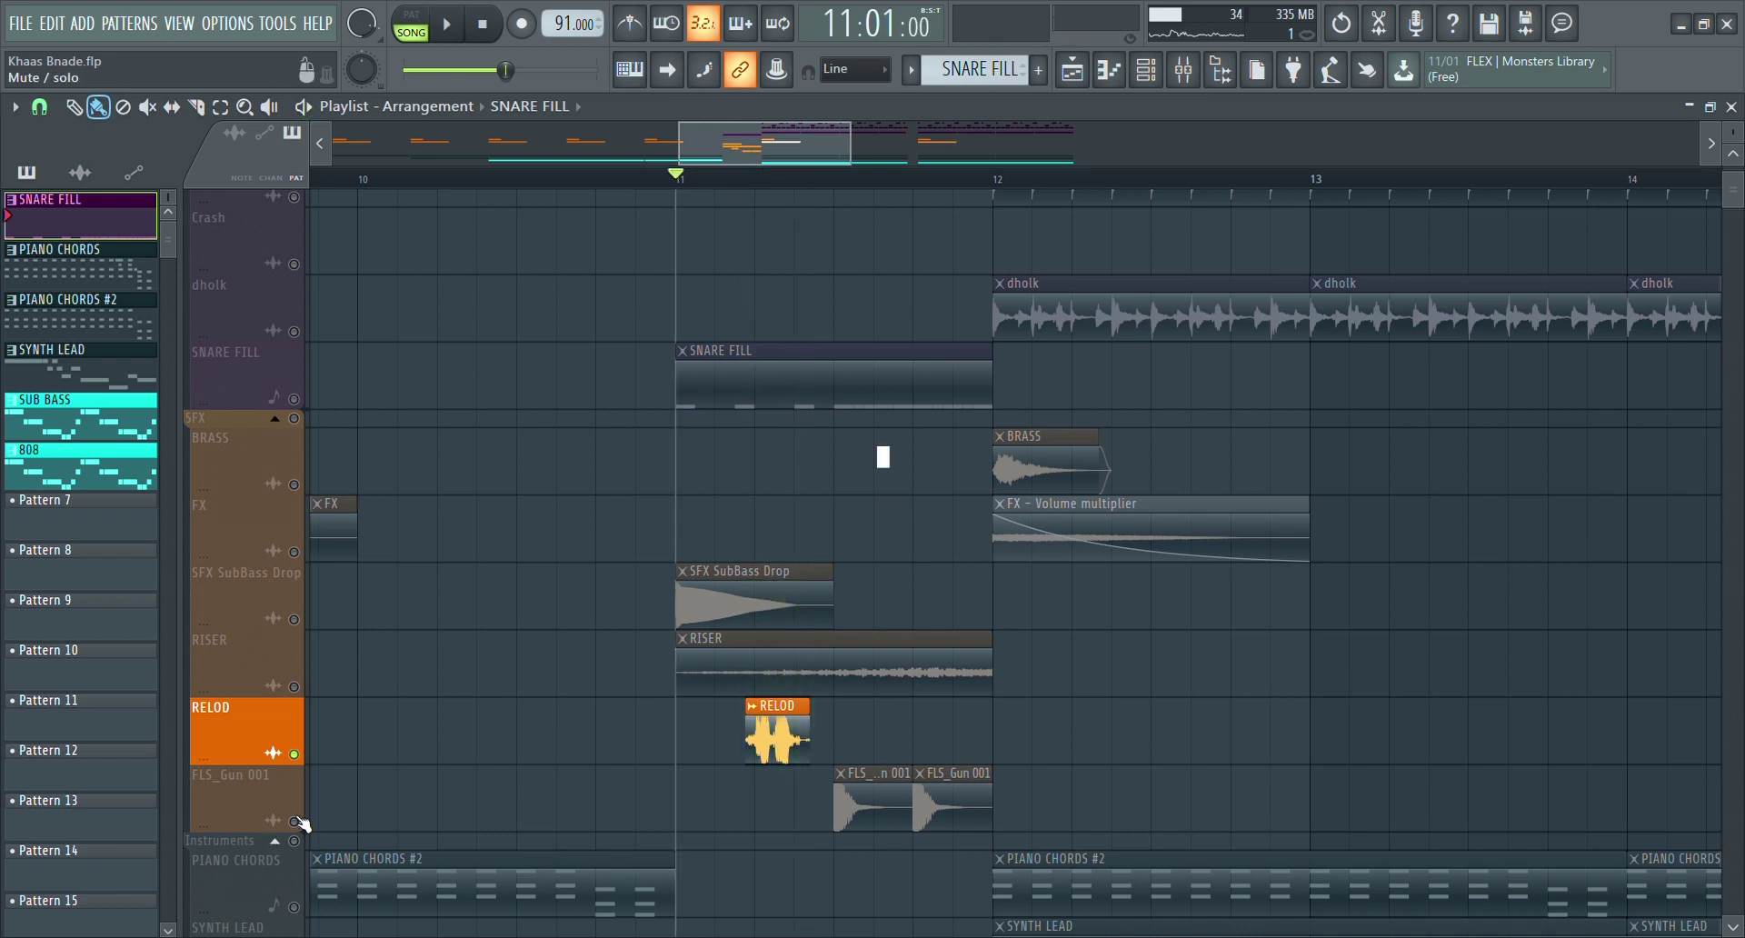
pyautogui.click(298, 820)
pyautogui.press('space')
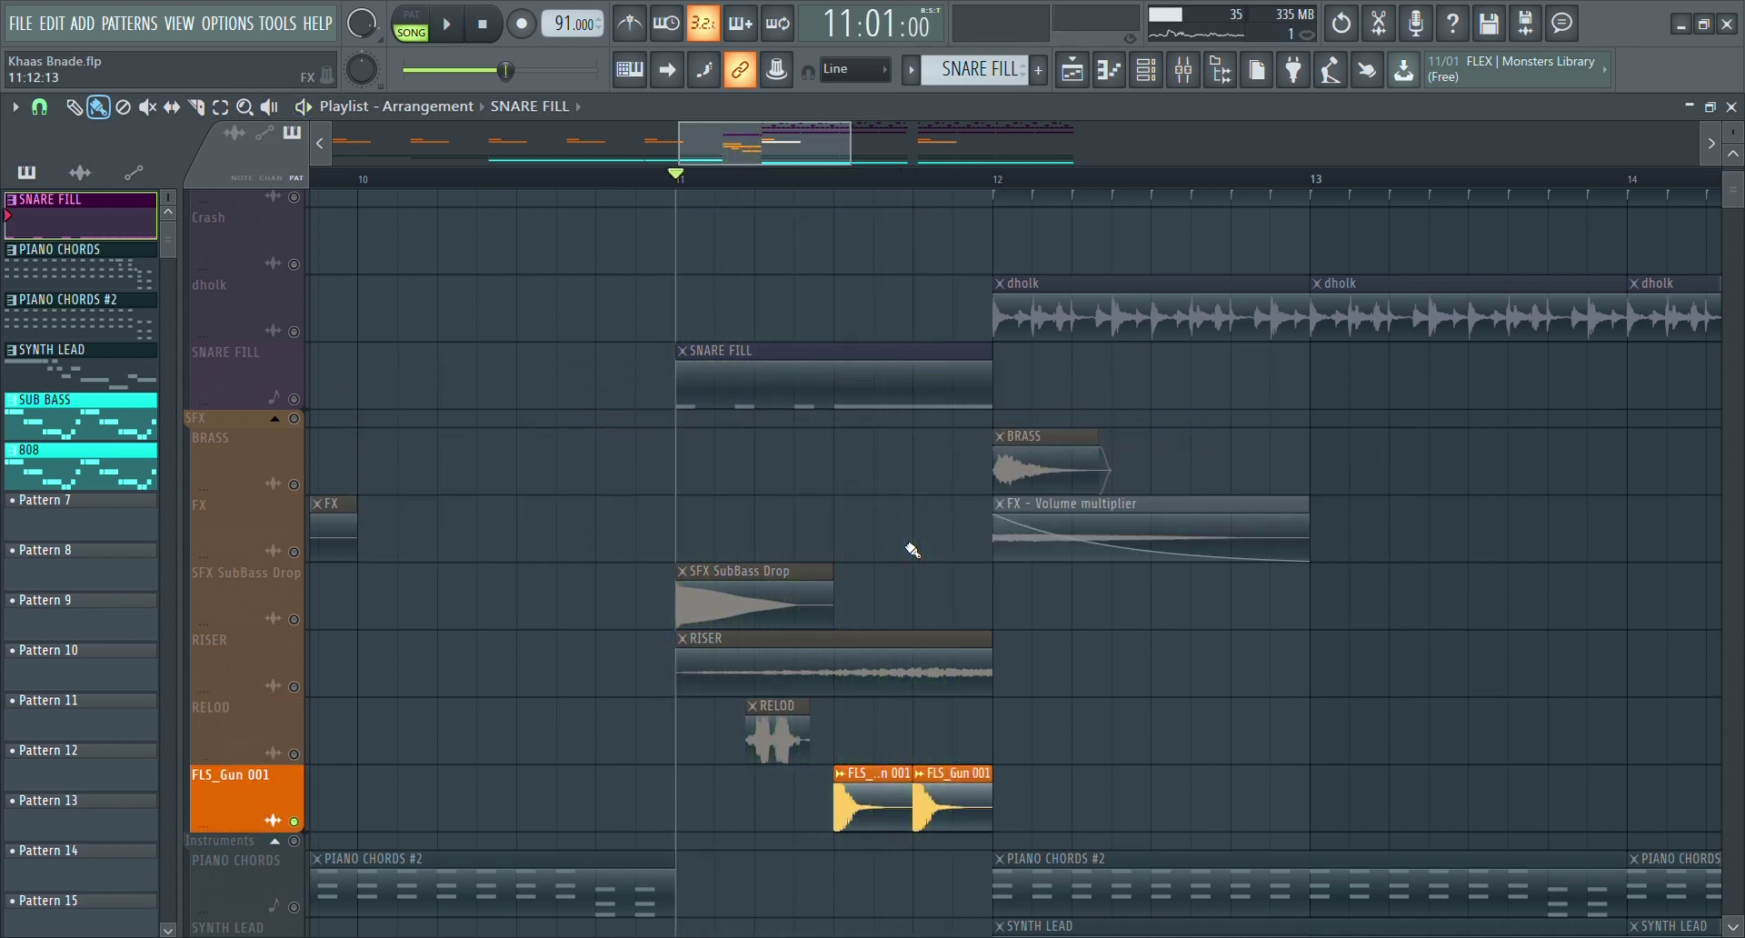
# - Solo the KICK track and play its pattern from bar 12
pyautogui.rightClick(301, 260)
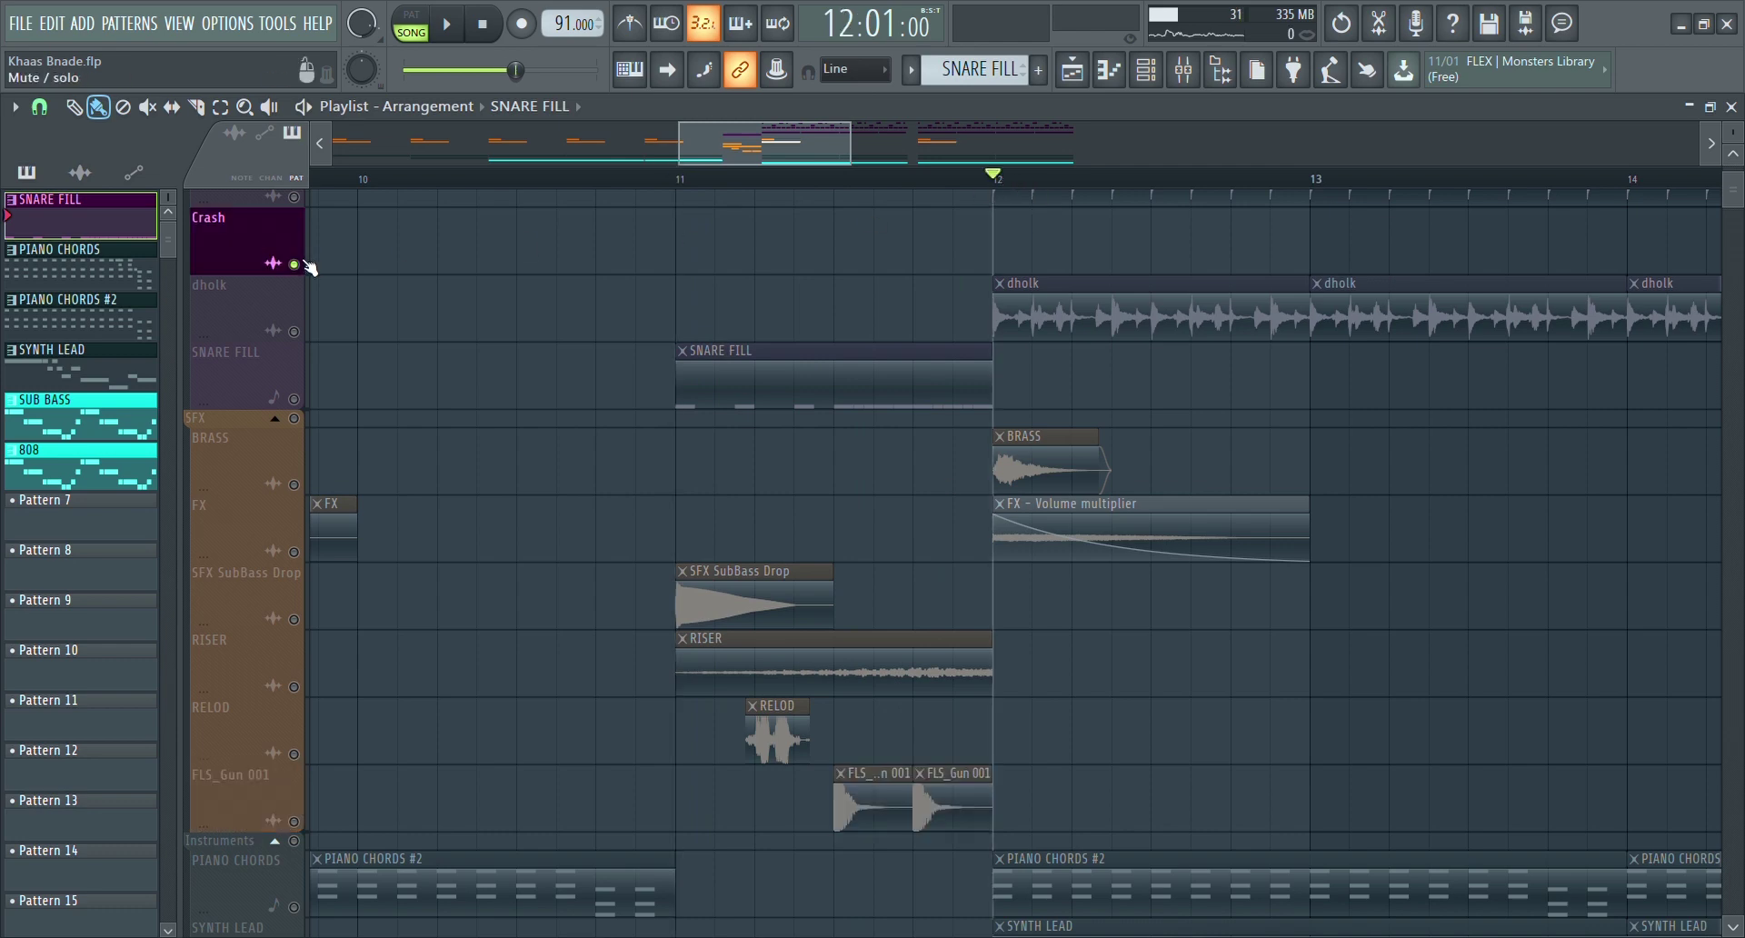
pyautogui.rightClick(301, 260)
pyautogui.moveTo(829, 145); pyautogui.dragTo(849, 145)
pyautogui.moveTo(1069, 461); pyautogui.dragTo(1047, 663)
pyautogui.rightClick(297, 262)
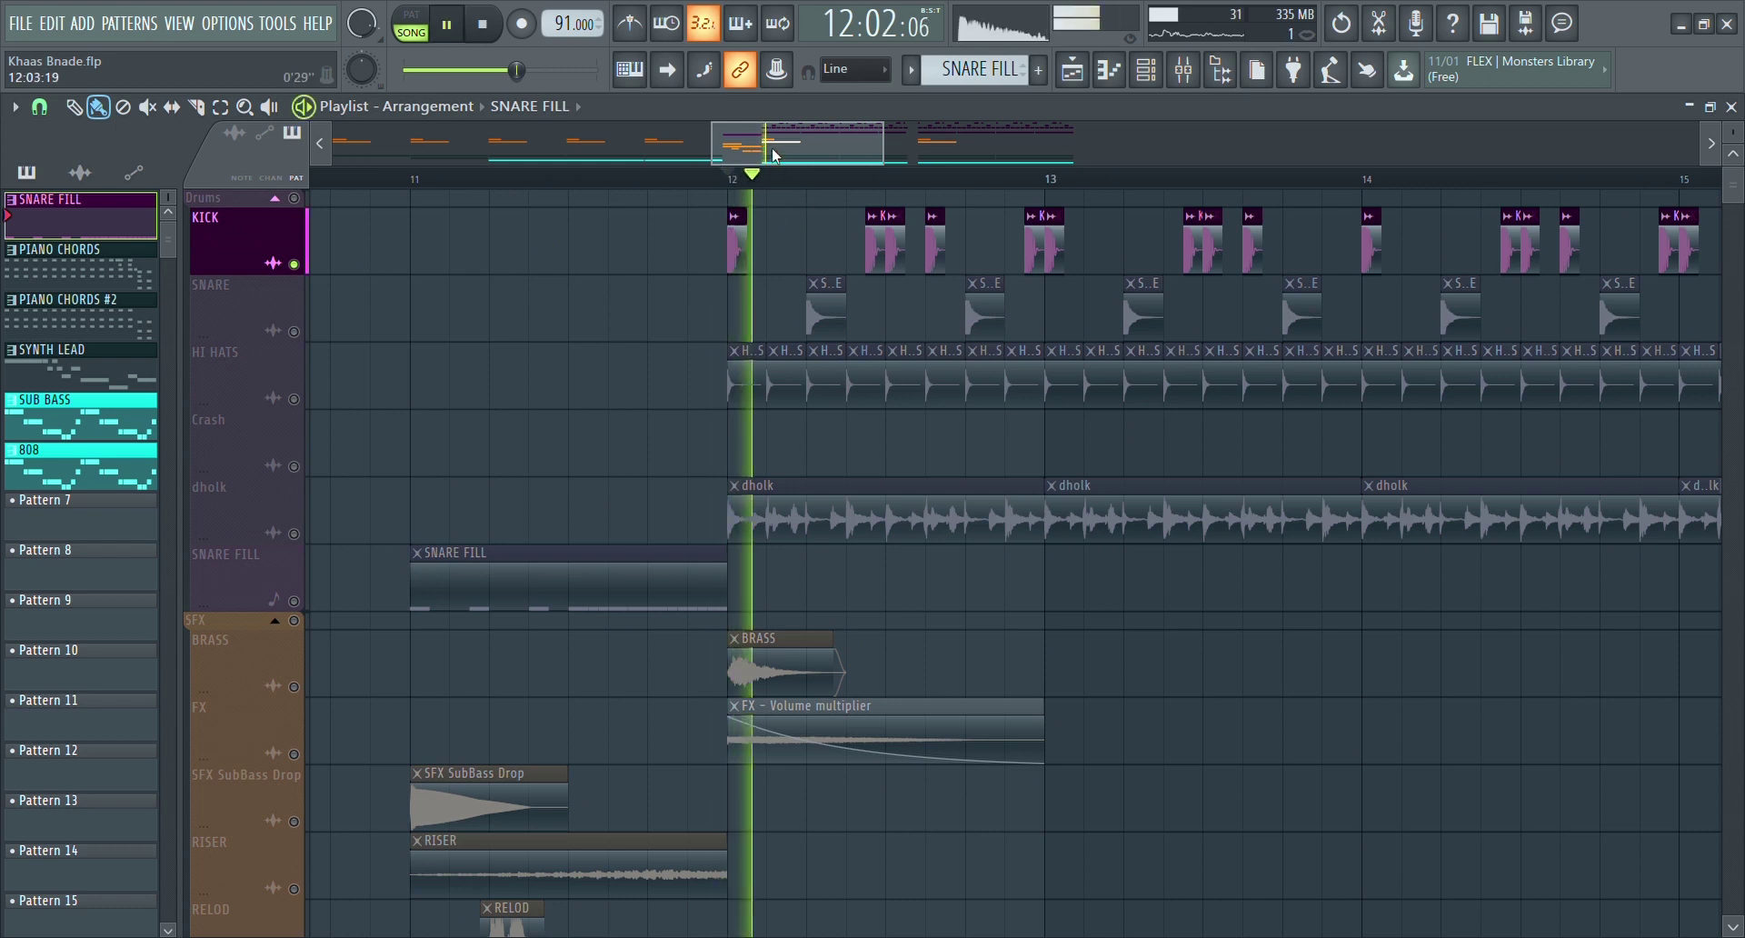
pyautogui.moveTo(774, 155); pyautogui.dragTo(814, 155)
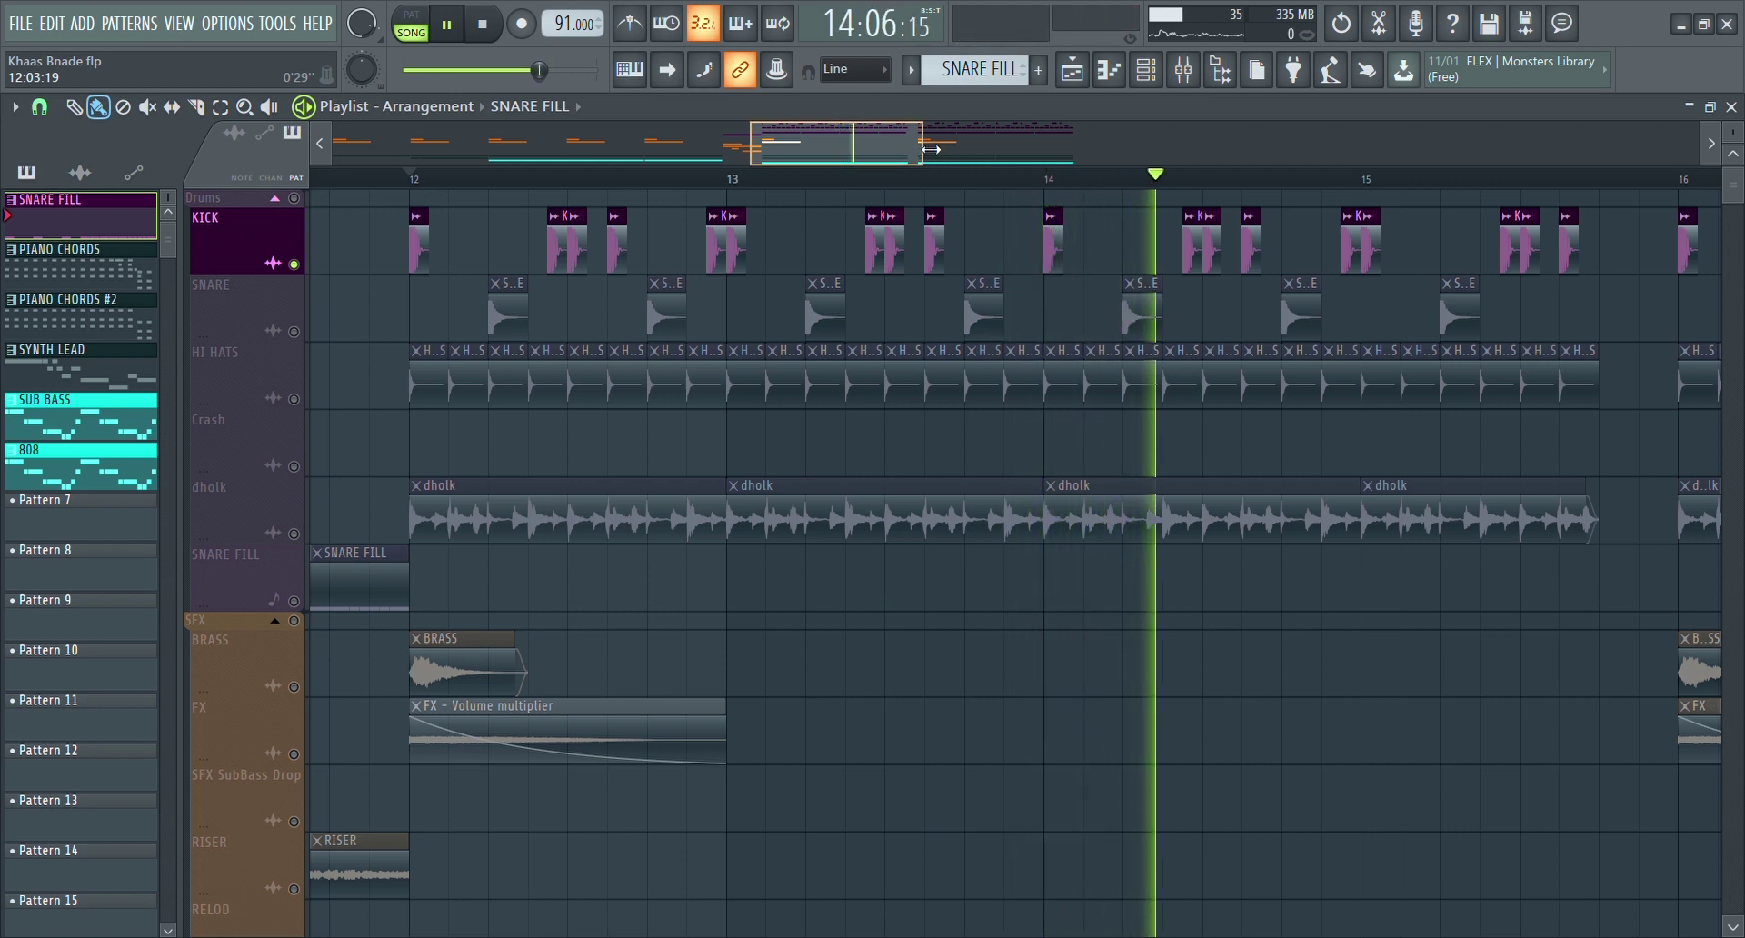
pyautogui.moveTo(923, 147); pyautogui.dragTo(912, 145)
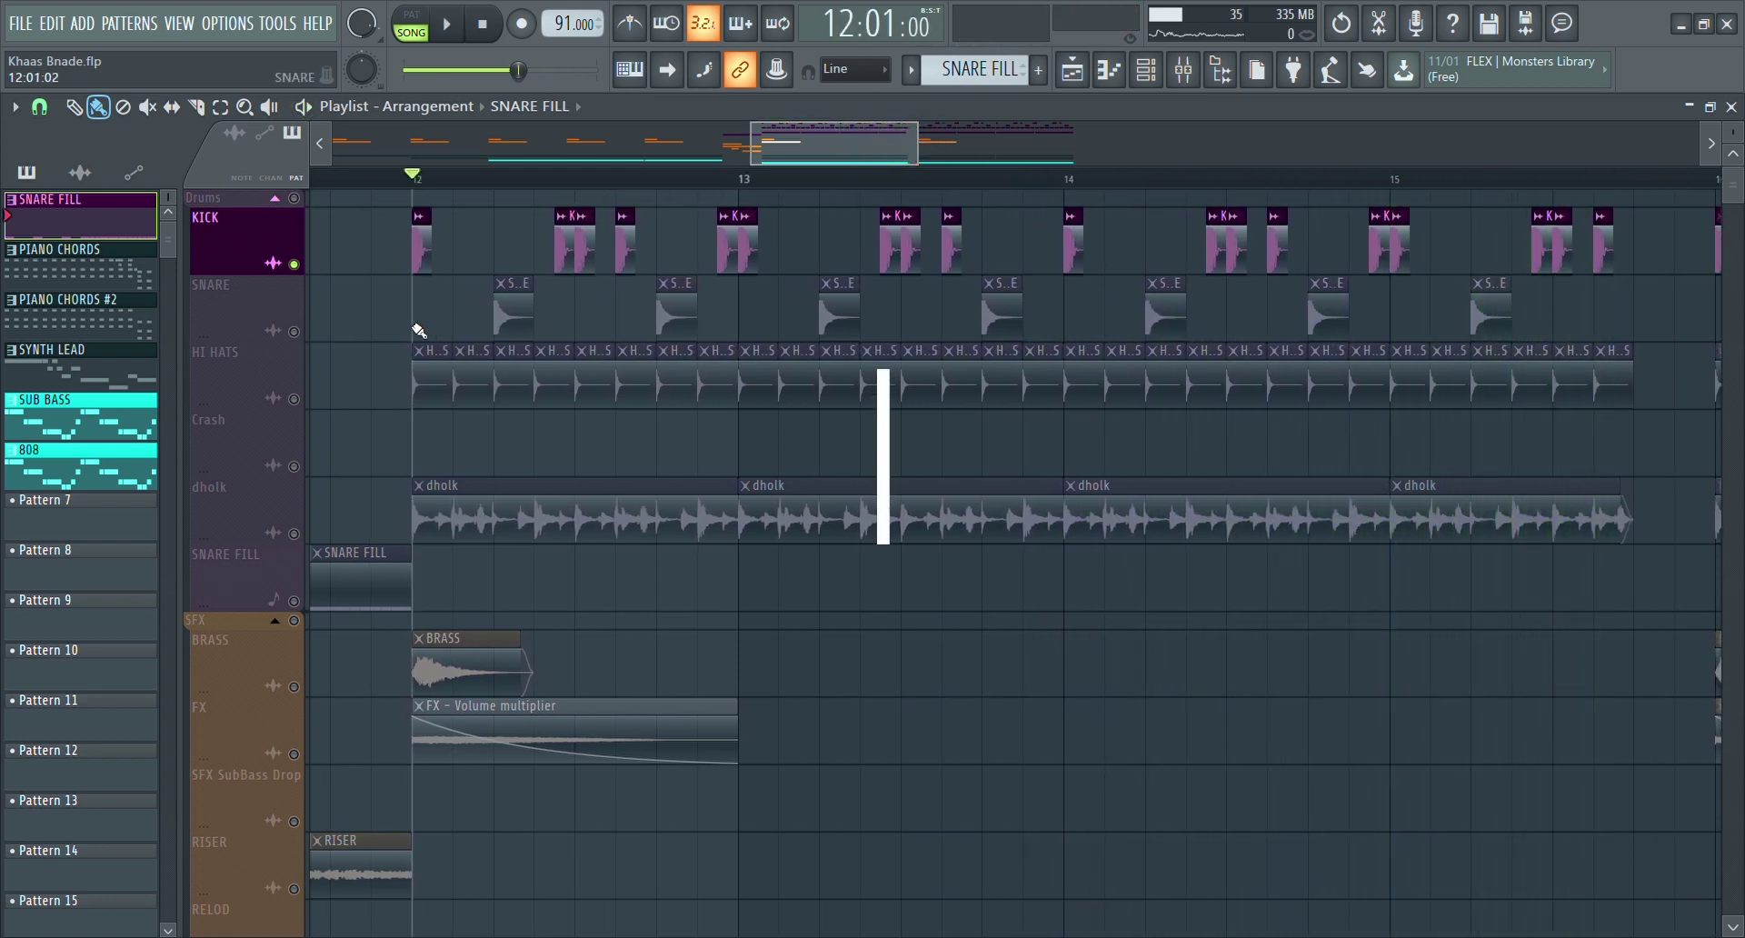
# - Unmute the SNARE and HI HATS tracks to hear them together with the kick
pyautogui.click(294, 331)
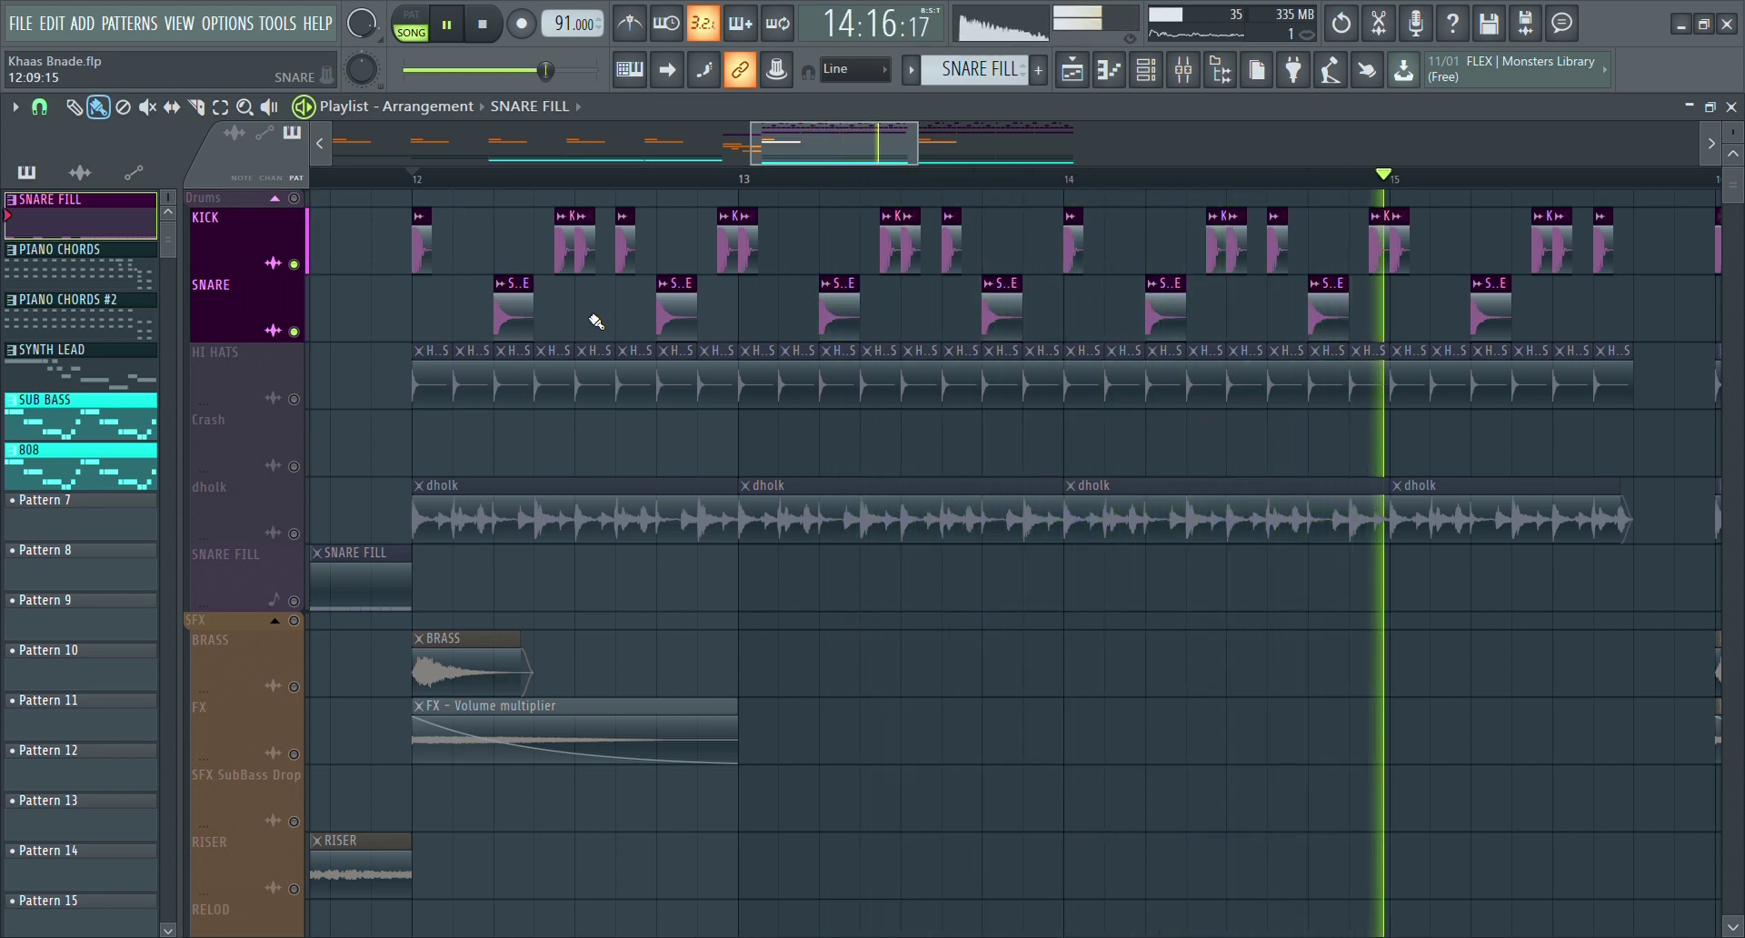
pyautogui.click(302, 398)
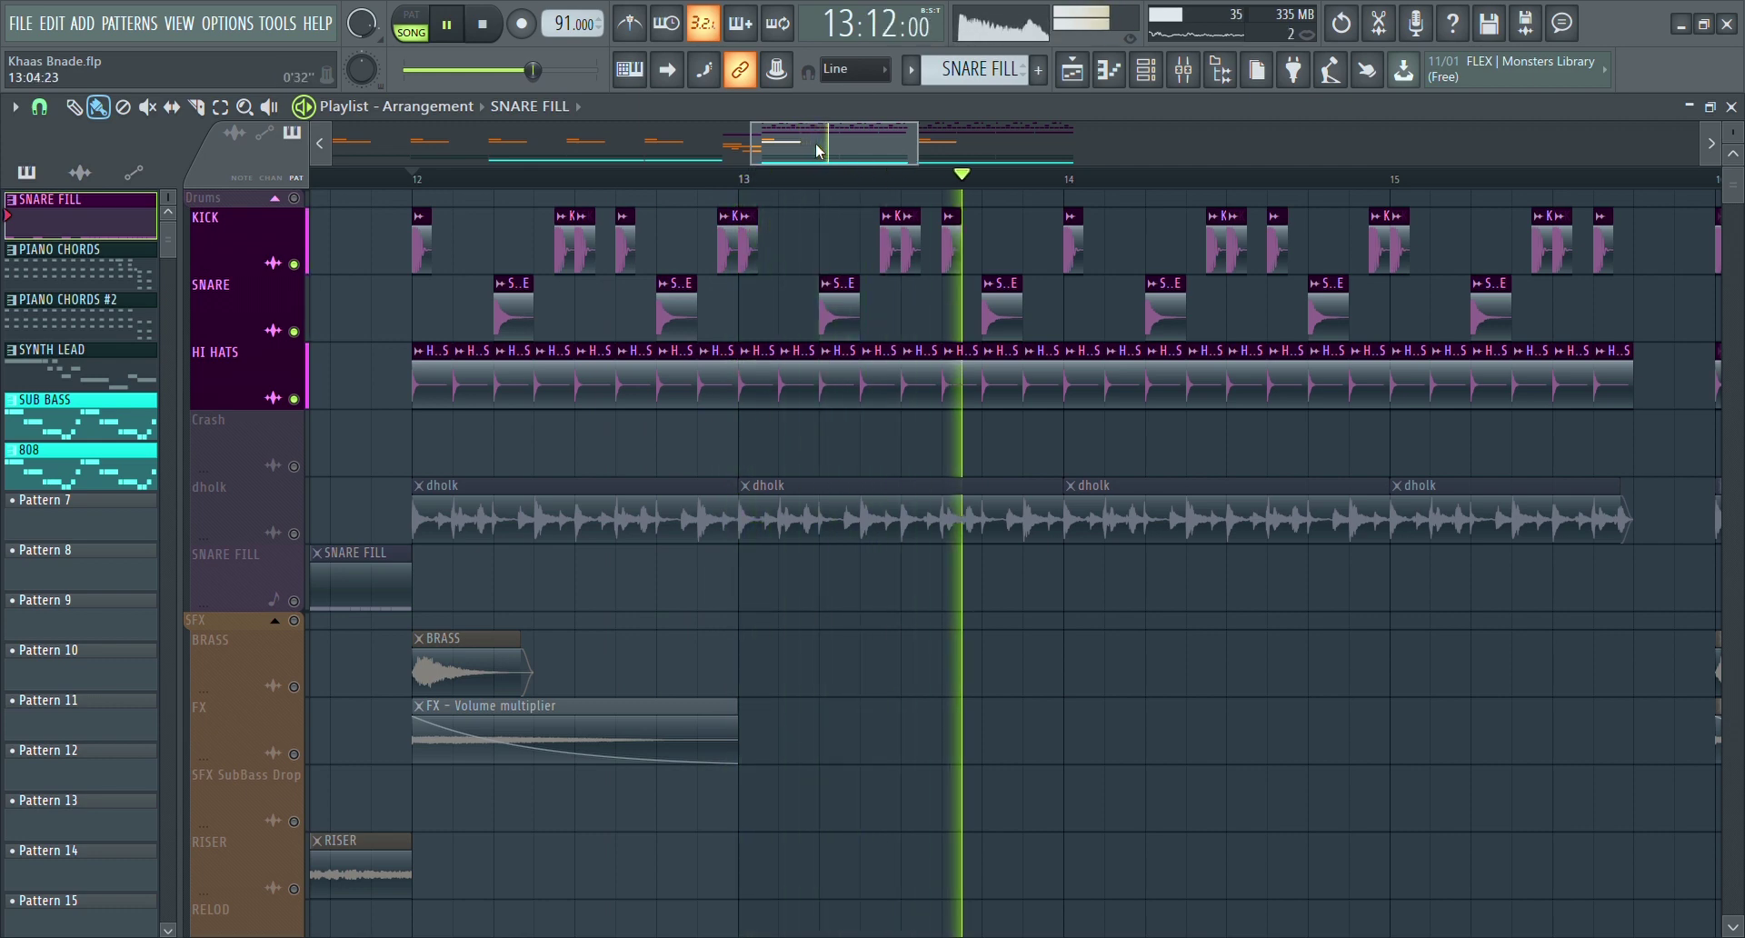
# - Solo the dholk track and play it from bar 12, bringing in HI HATS, SNARE and KICK one by one
pyautogui.rightClick(294, 533)
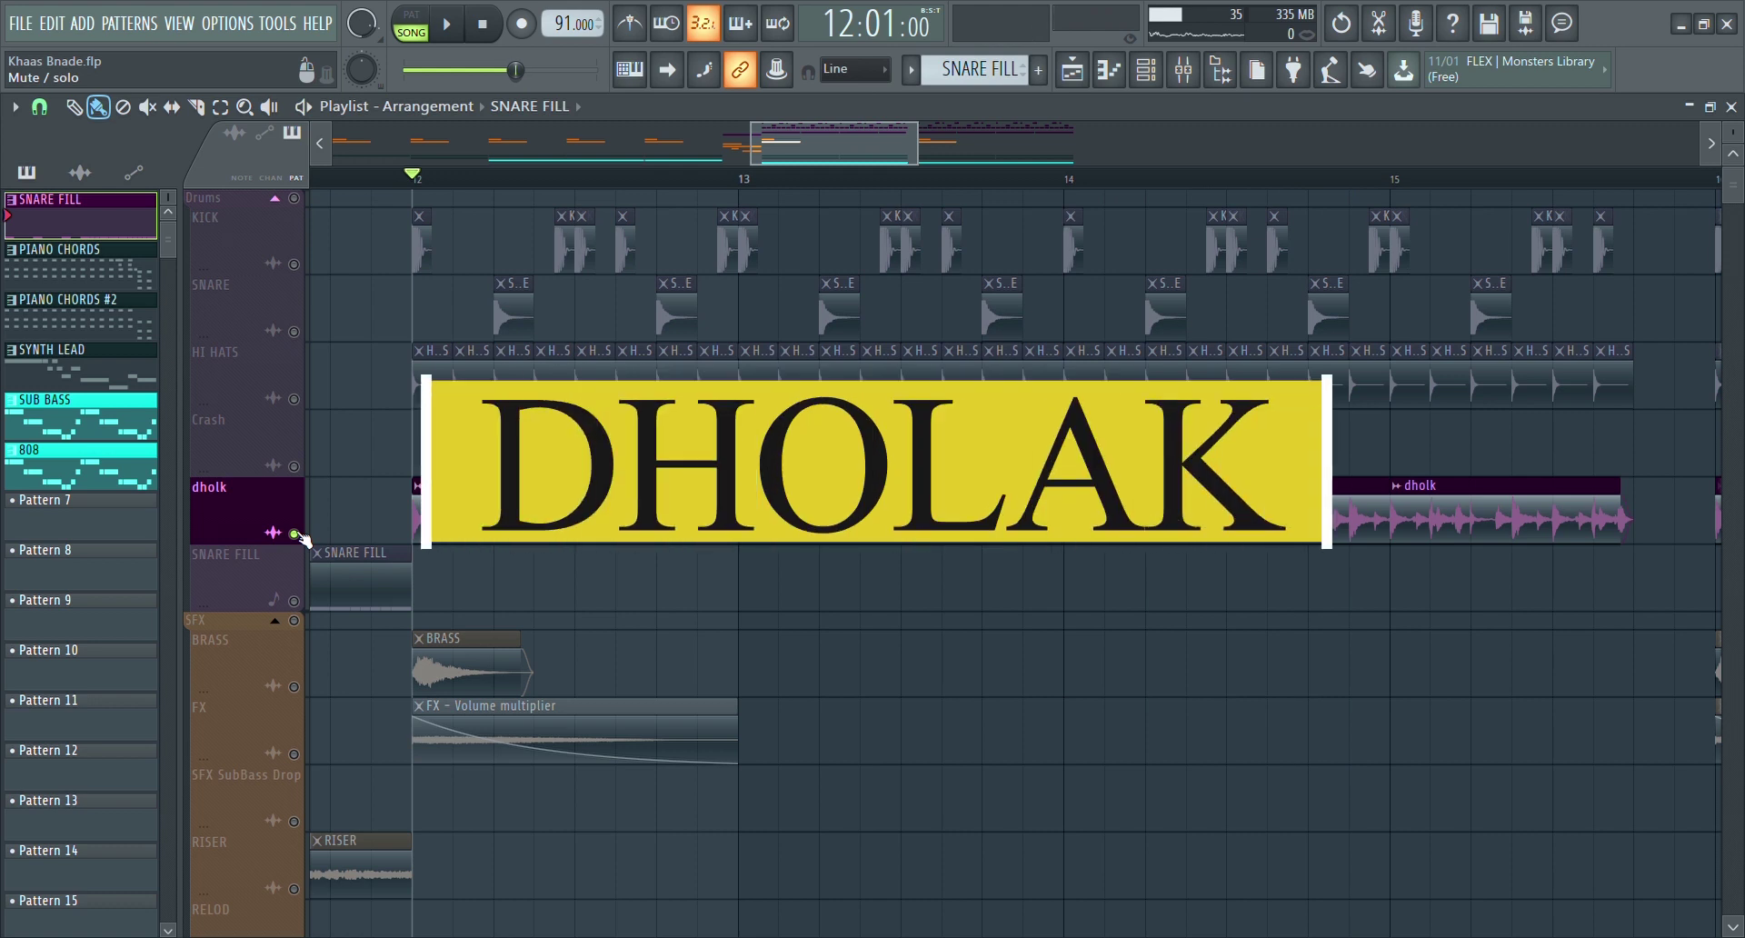
pyautogui.click(293, 398)
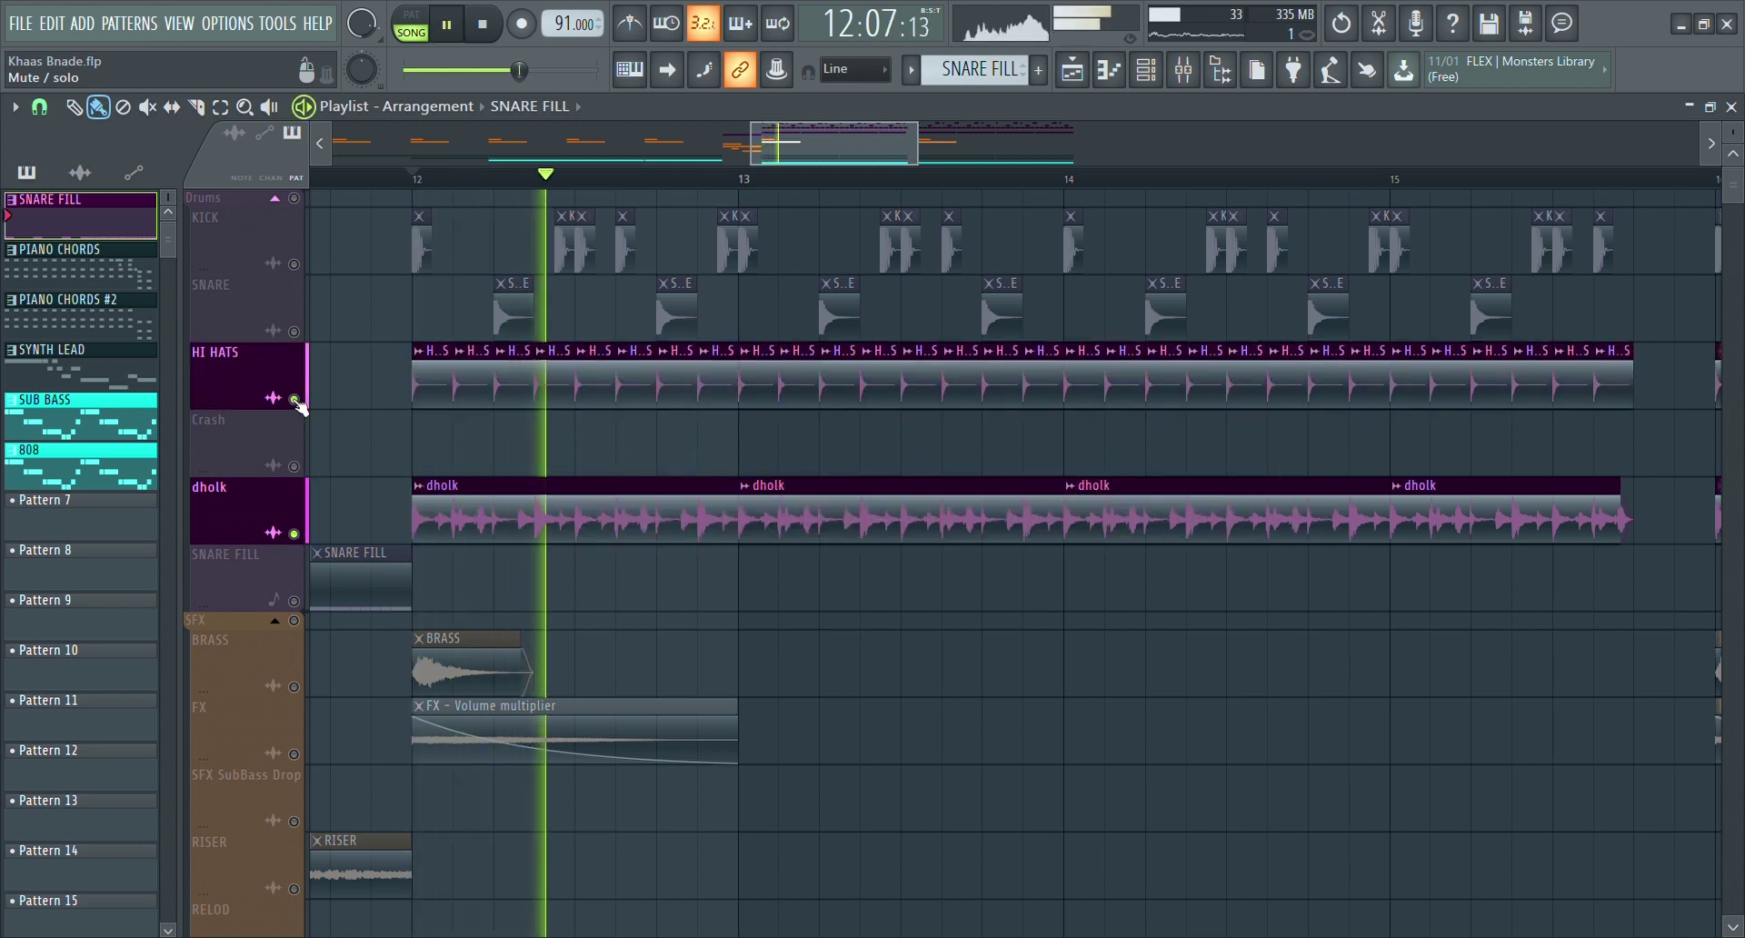
pyautogui.click(293, 330)
pyautogui.click(294, 264)
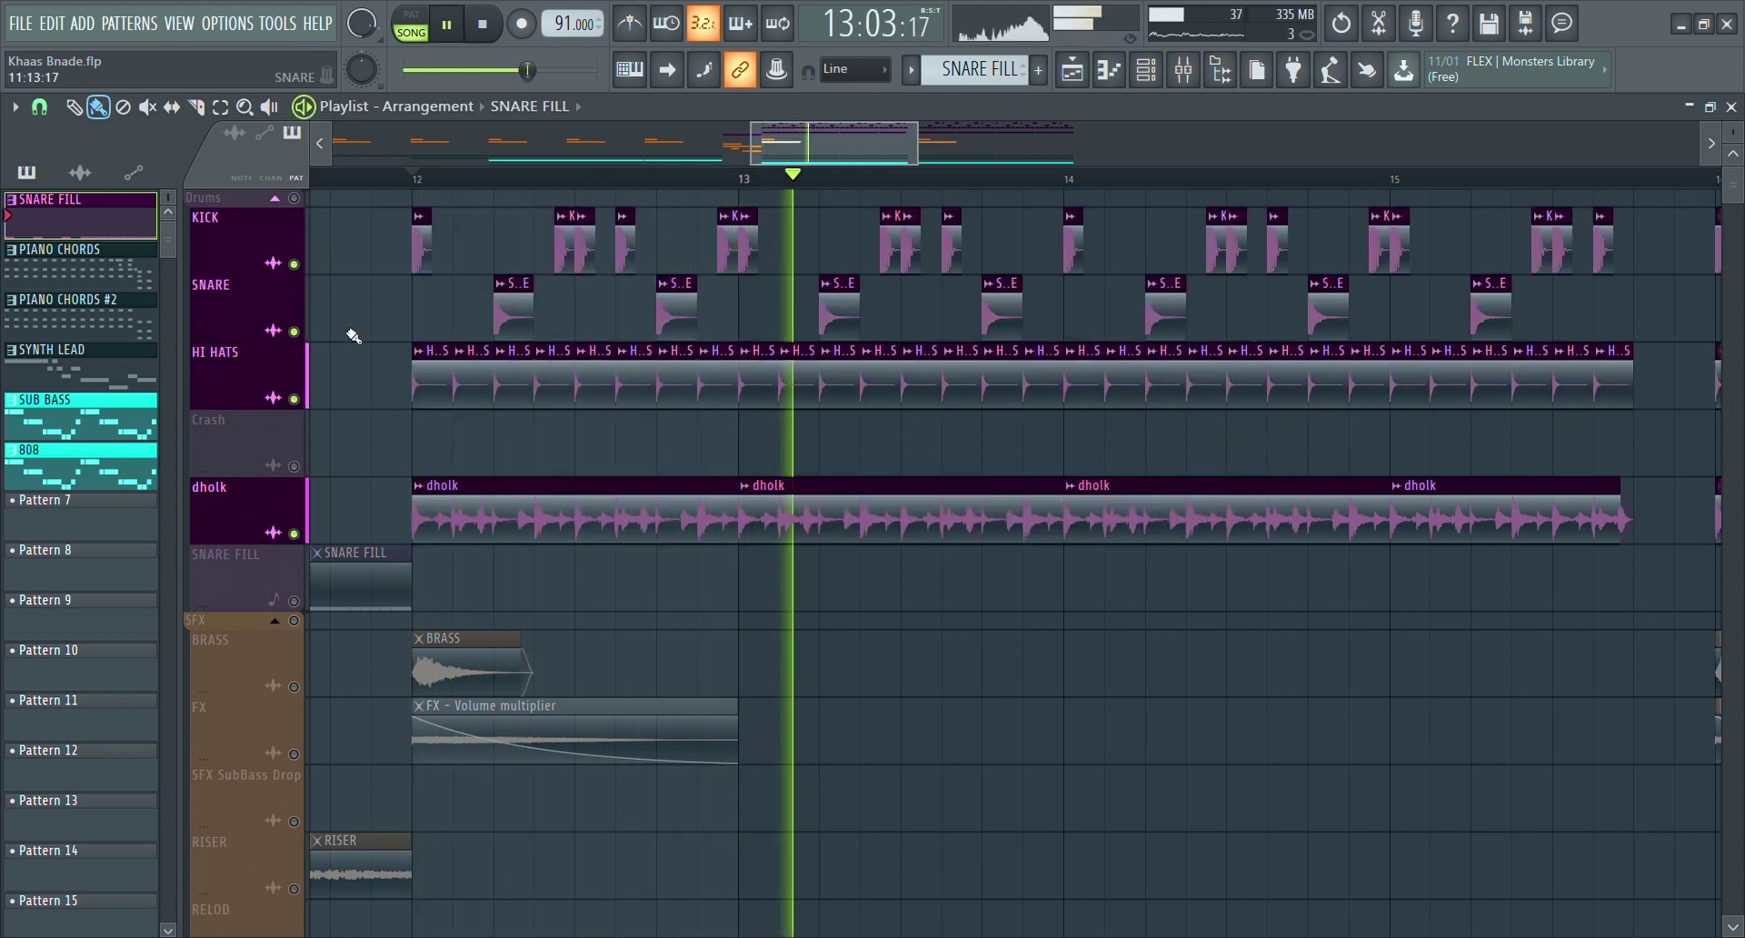
# - Play the KICK, SNARE, HI HATS and dholk tracks together through bar 14 and stop playback
pyautogui.scroll(-1, 352, 330)
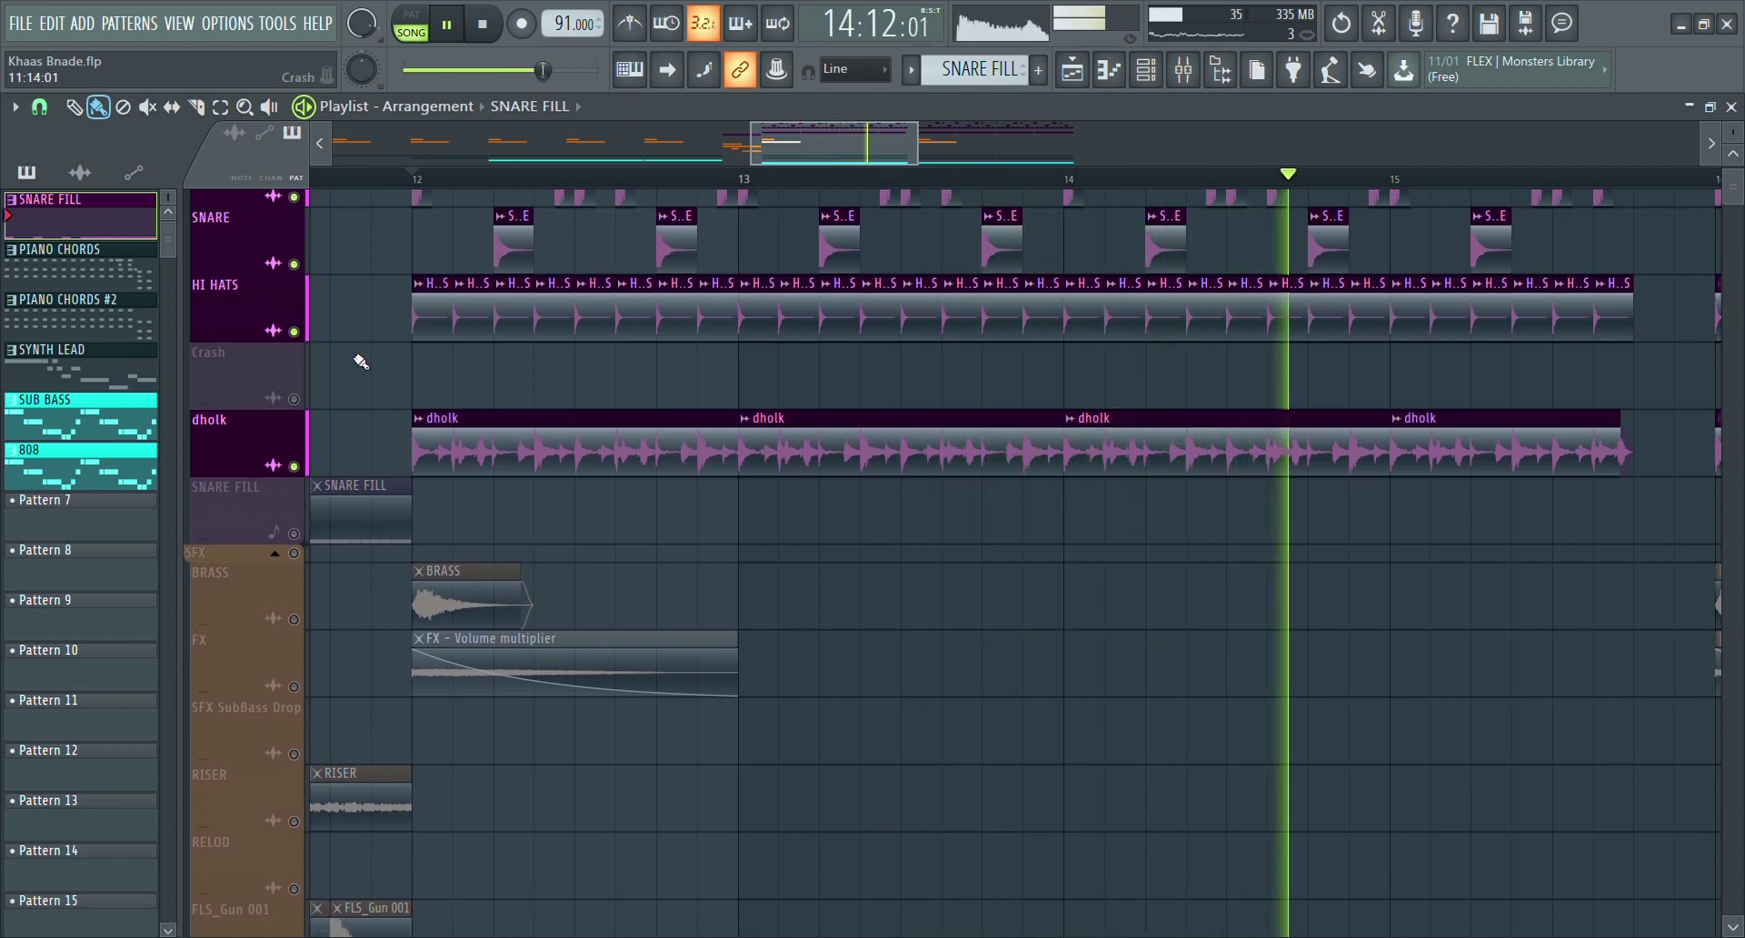
pyautogui.press('space')
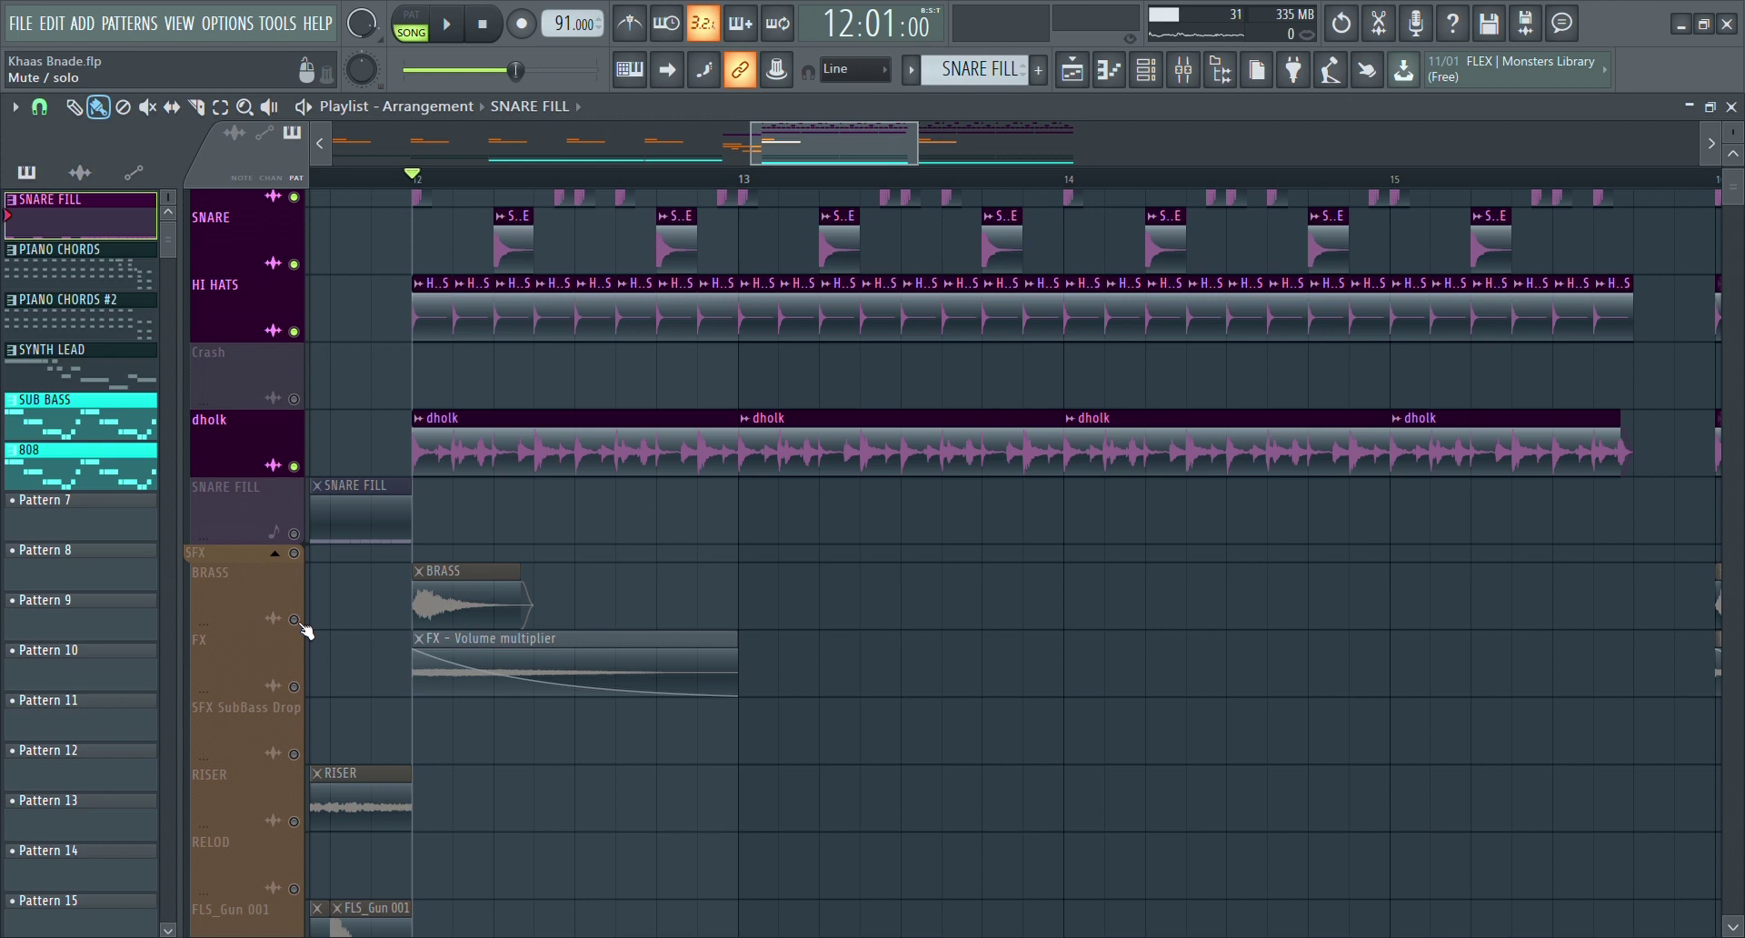
# - Open the 808 clip at bar 12 in the piano roll, play its pattern alone in pattern mode, and return to the playlist
pyautogui.scroll(-2, 304, 629)
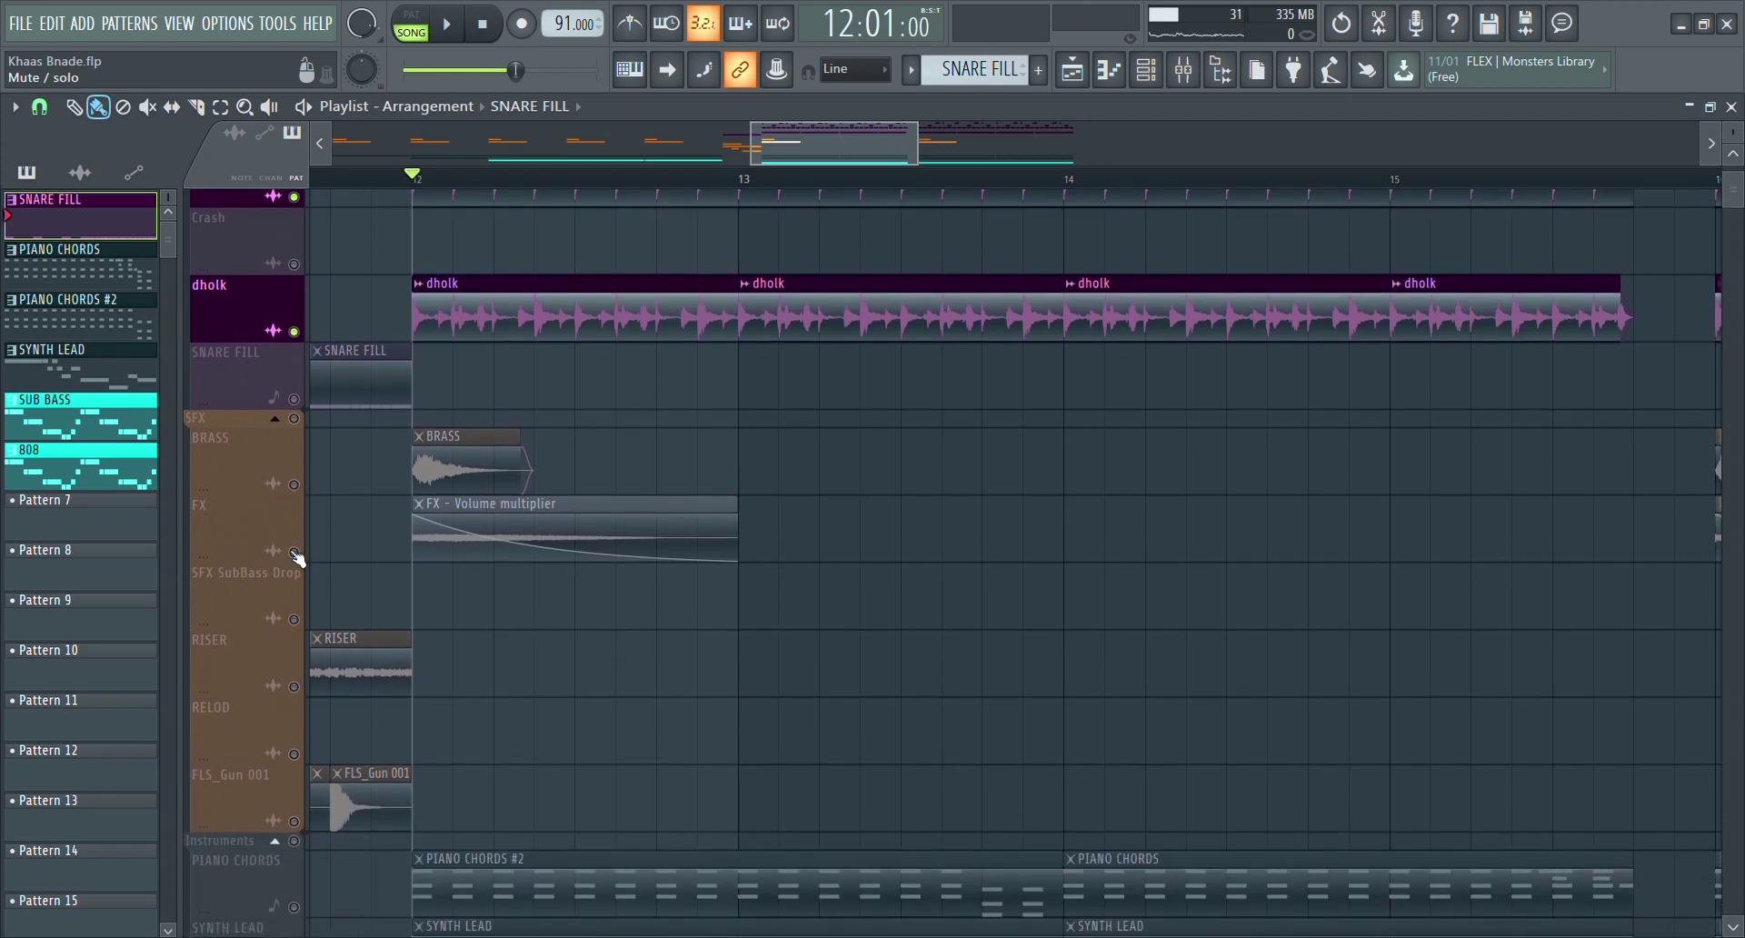
pyautogui.scroll(-4, 298, 556)
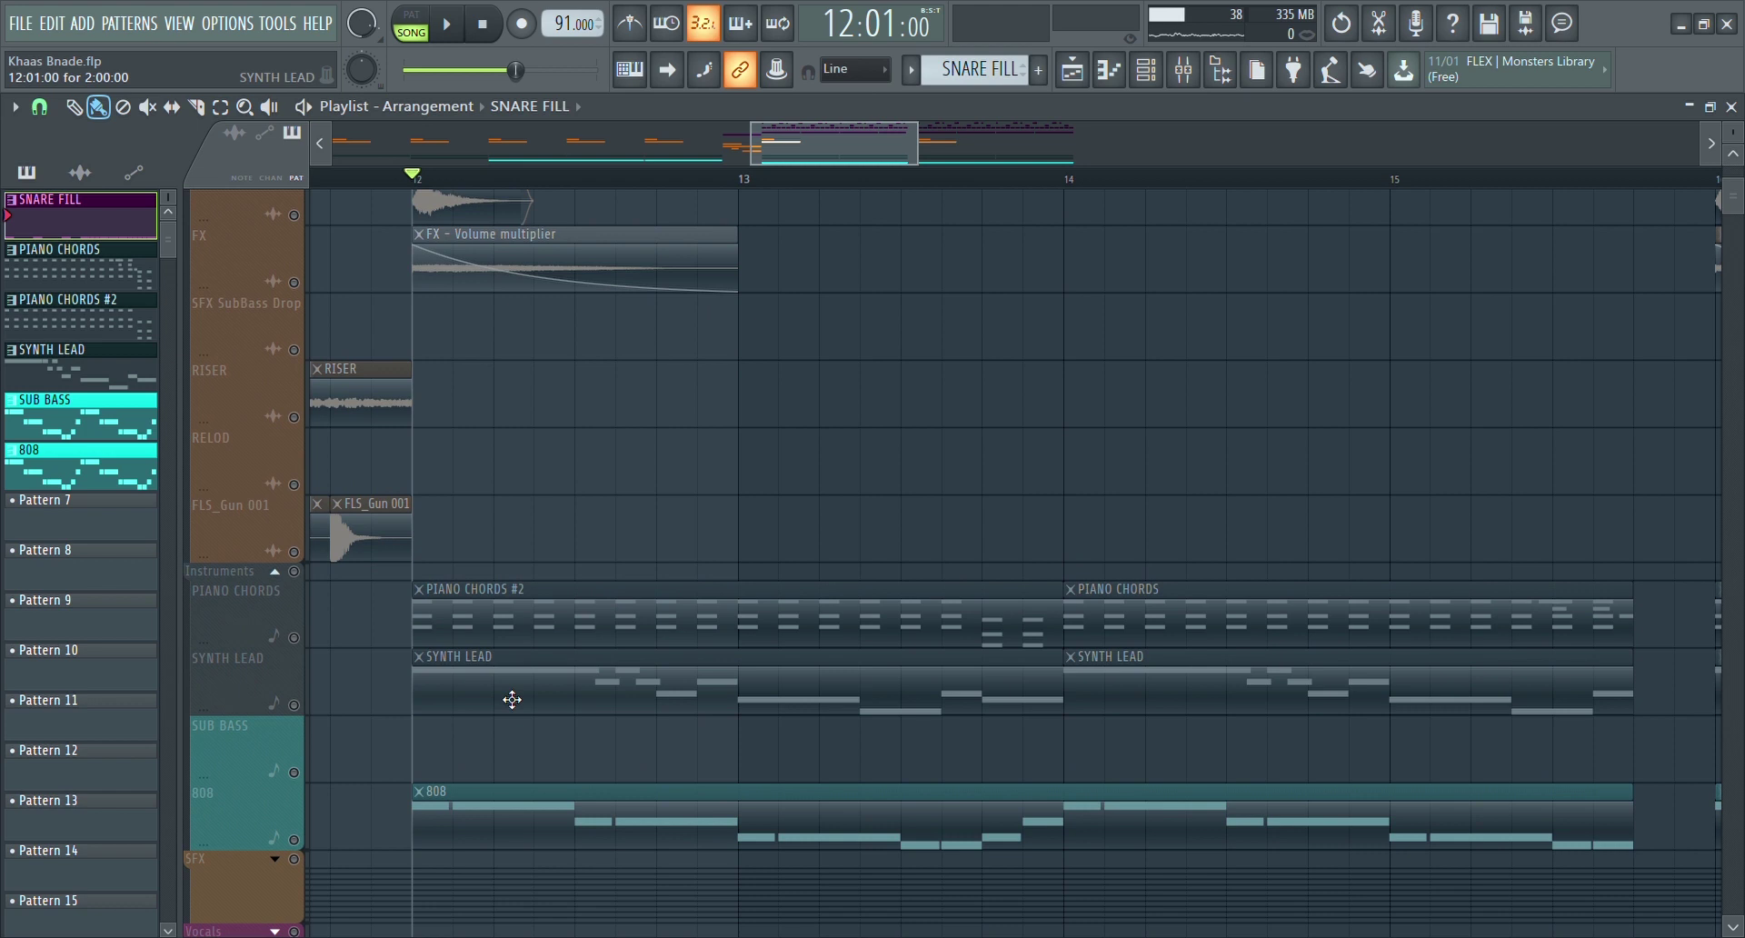
pyautogui.doubleClick(491, 818)
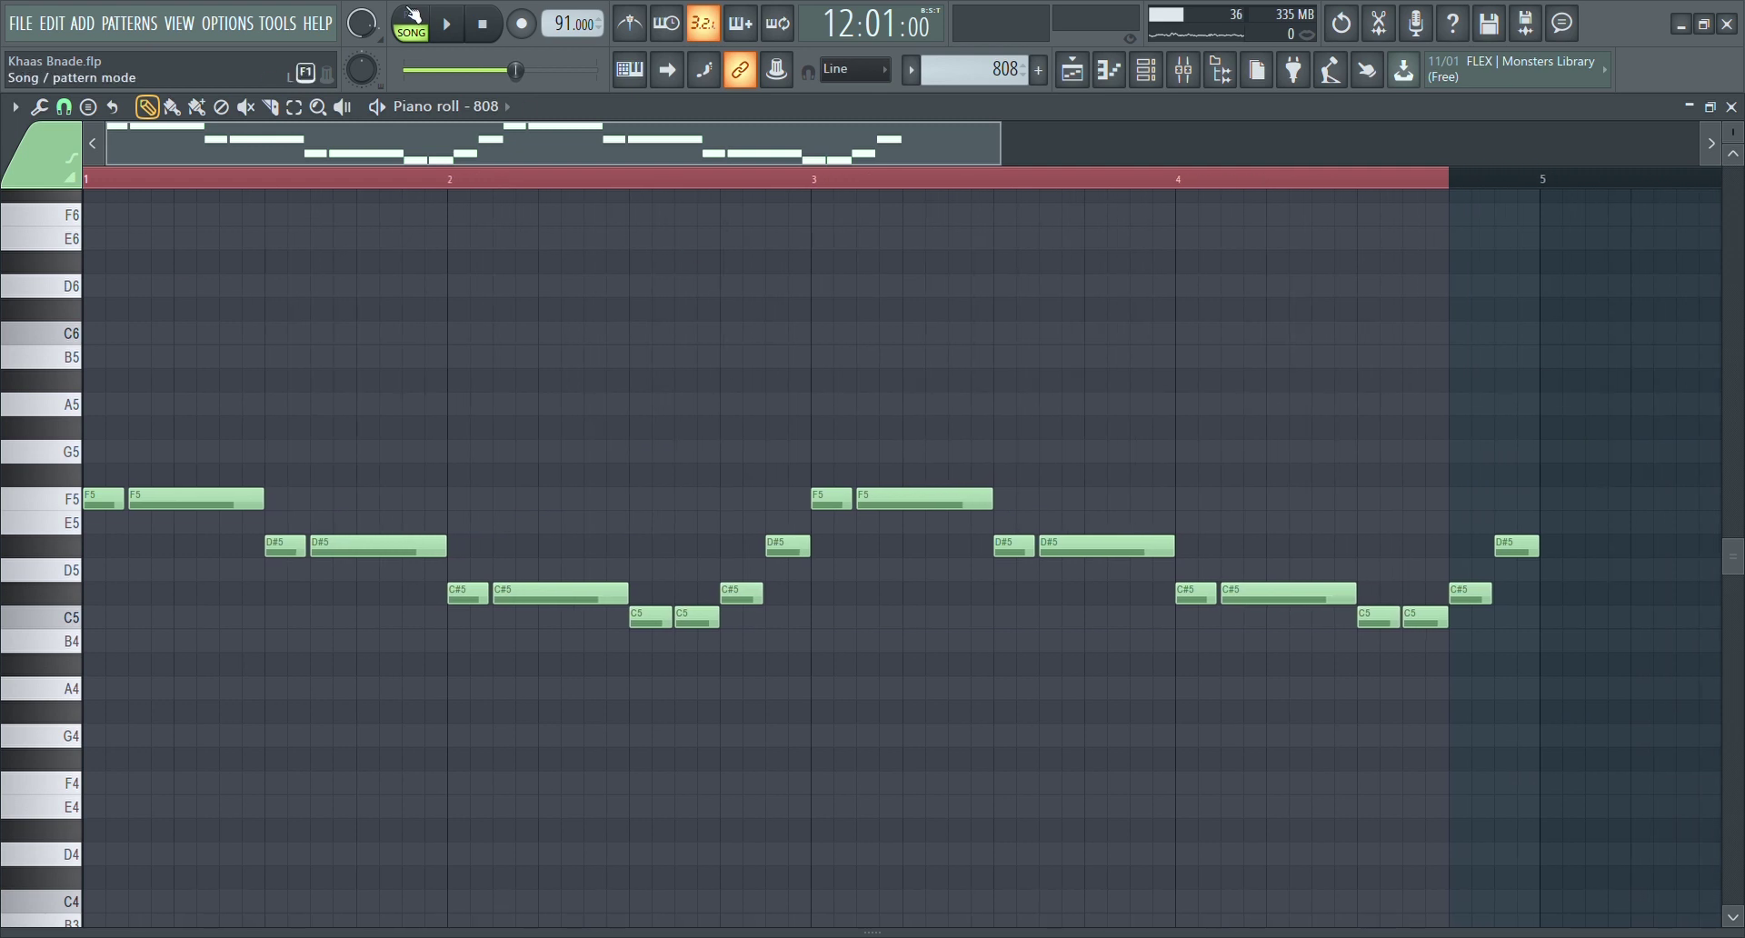
pyautogui.click(1000, 186)
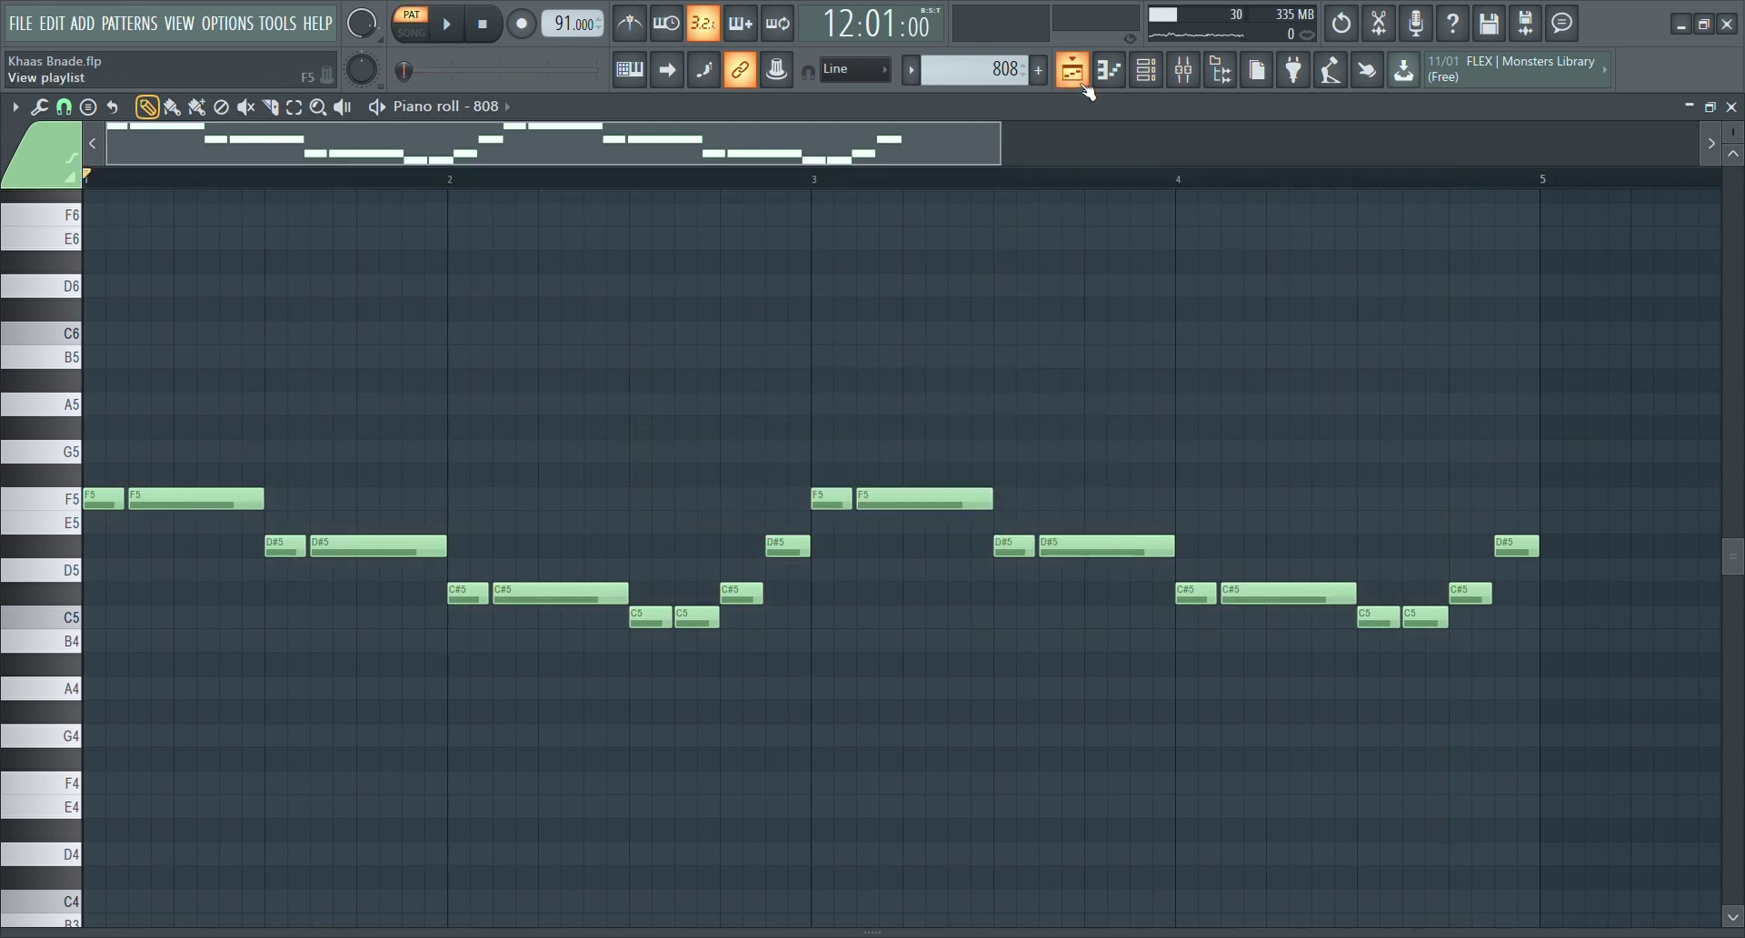
pyautogui.press('space')
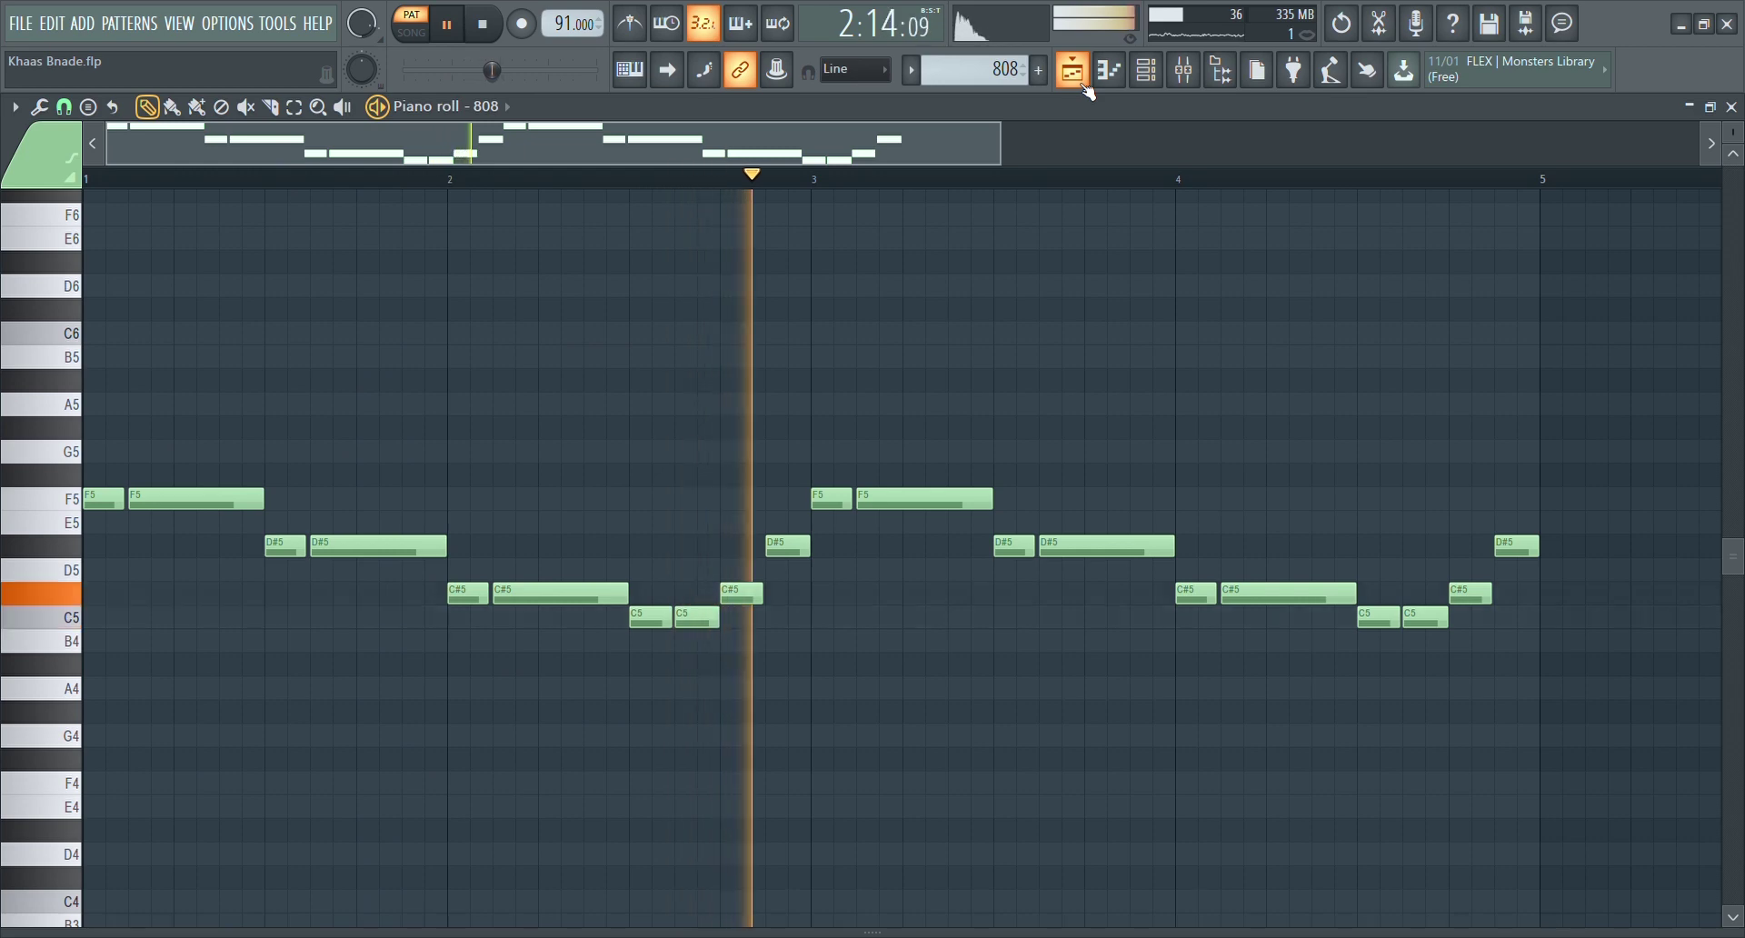
pyautogui.press('space')
pyautogui.click(1084, 84)
pyautogui.scroll(-3, 1079, 452)
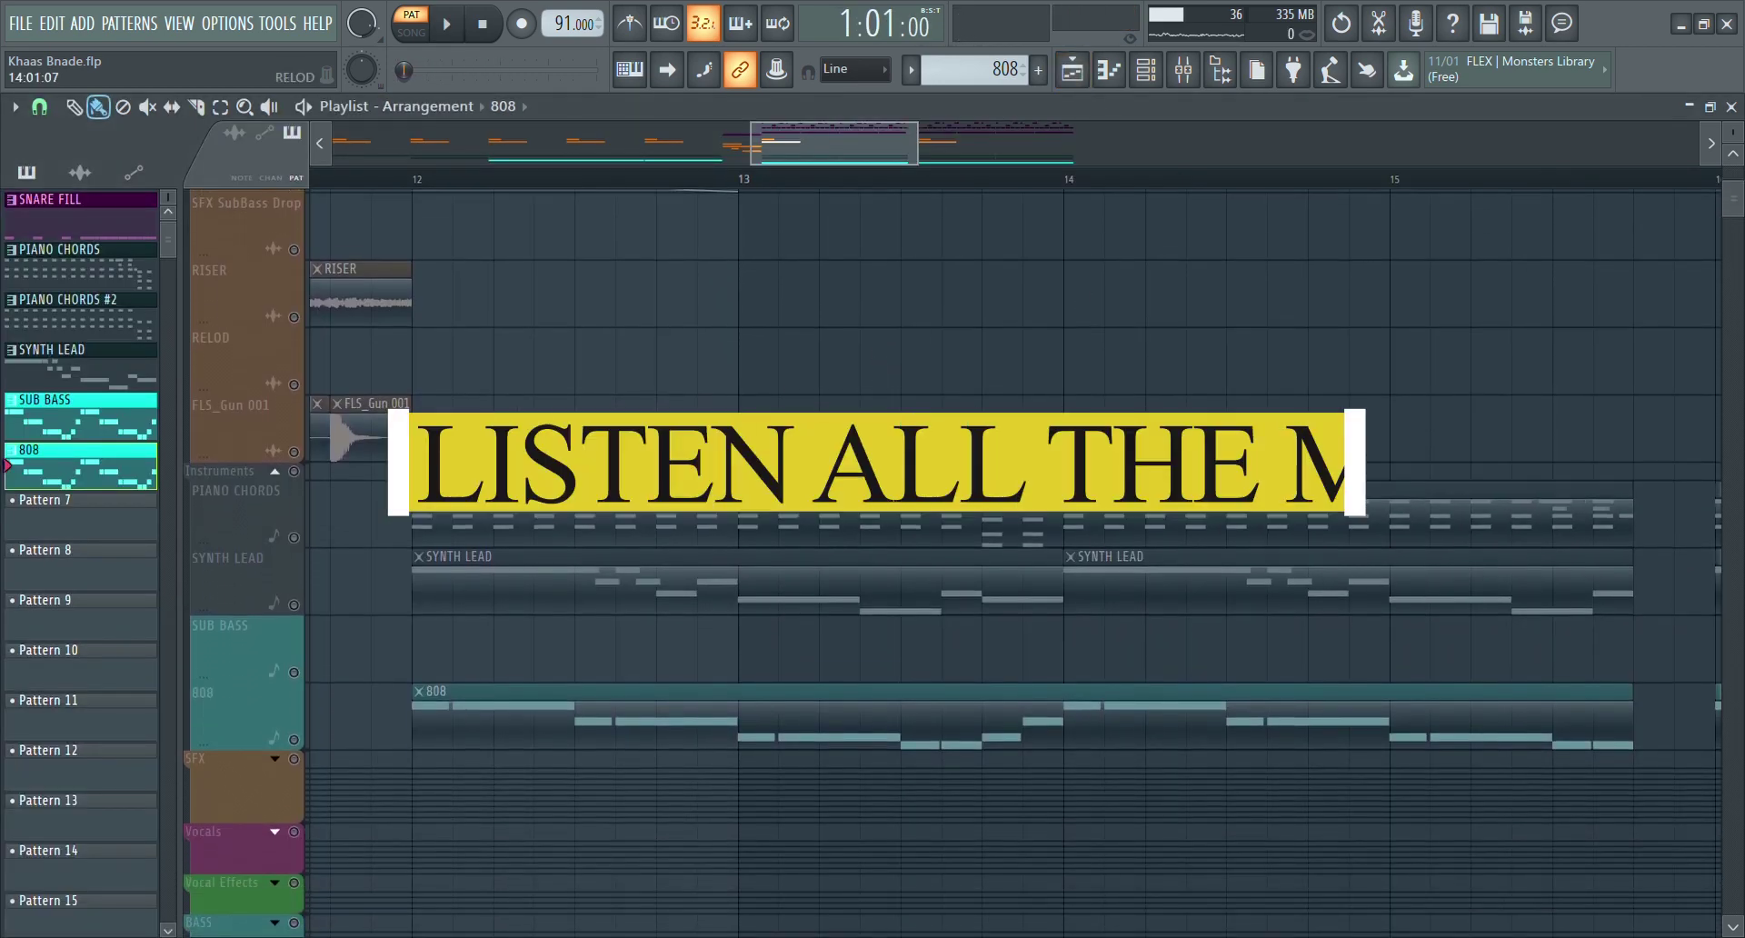
# - Play the full arrangement in song mode with all tracks unmuted, reviewing the drum, SFX, instrument and bass layers through bar 18
pyautogui.scroll(8, 1061, 436)
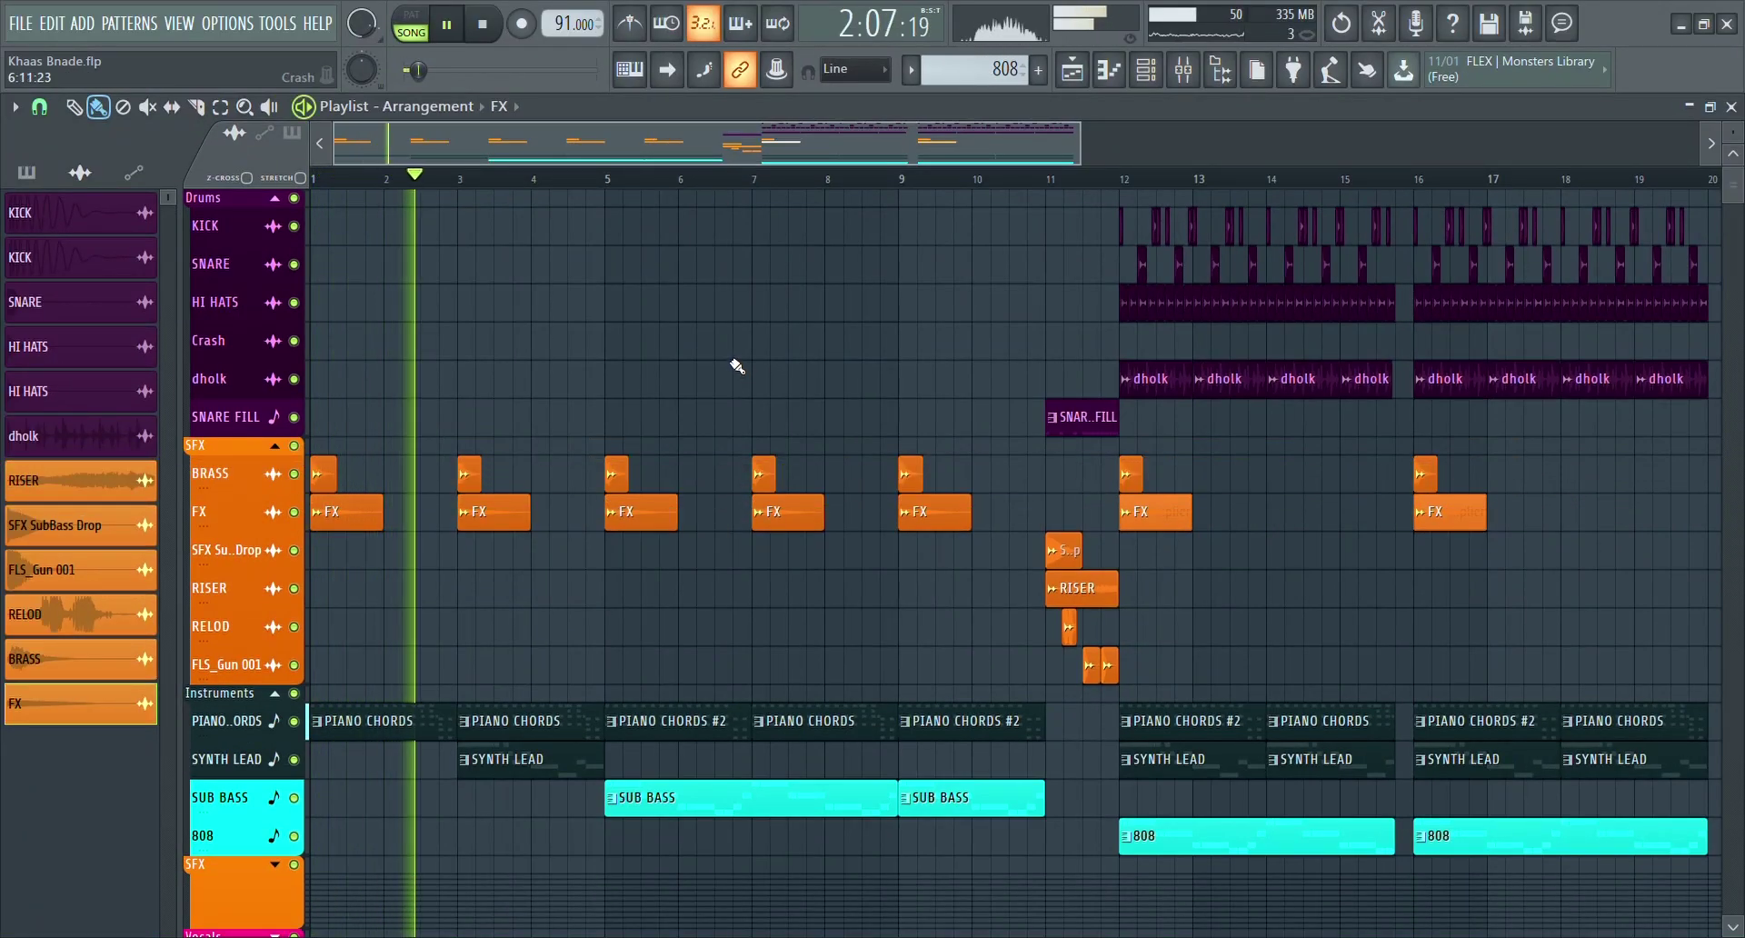
pyautogui.scroll(1, 952, 563)
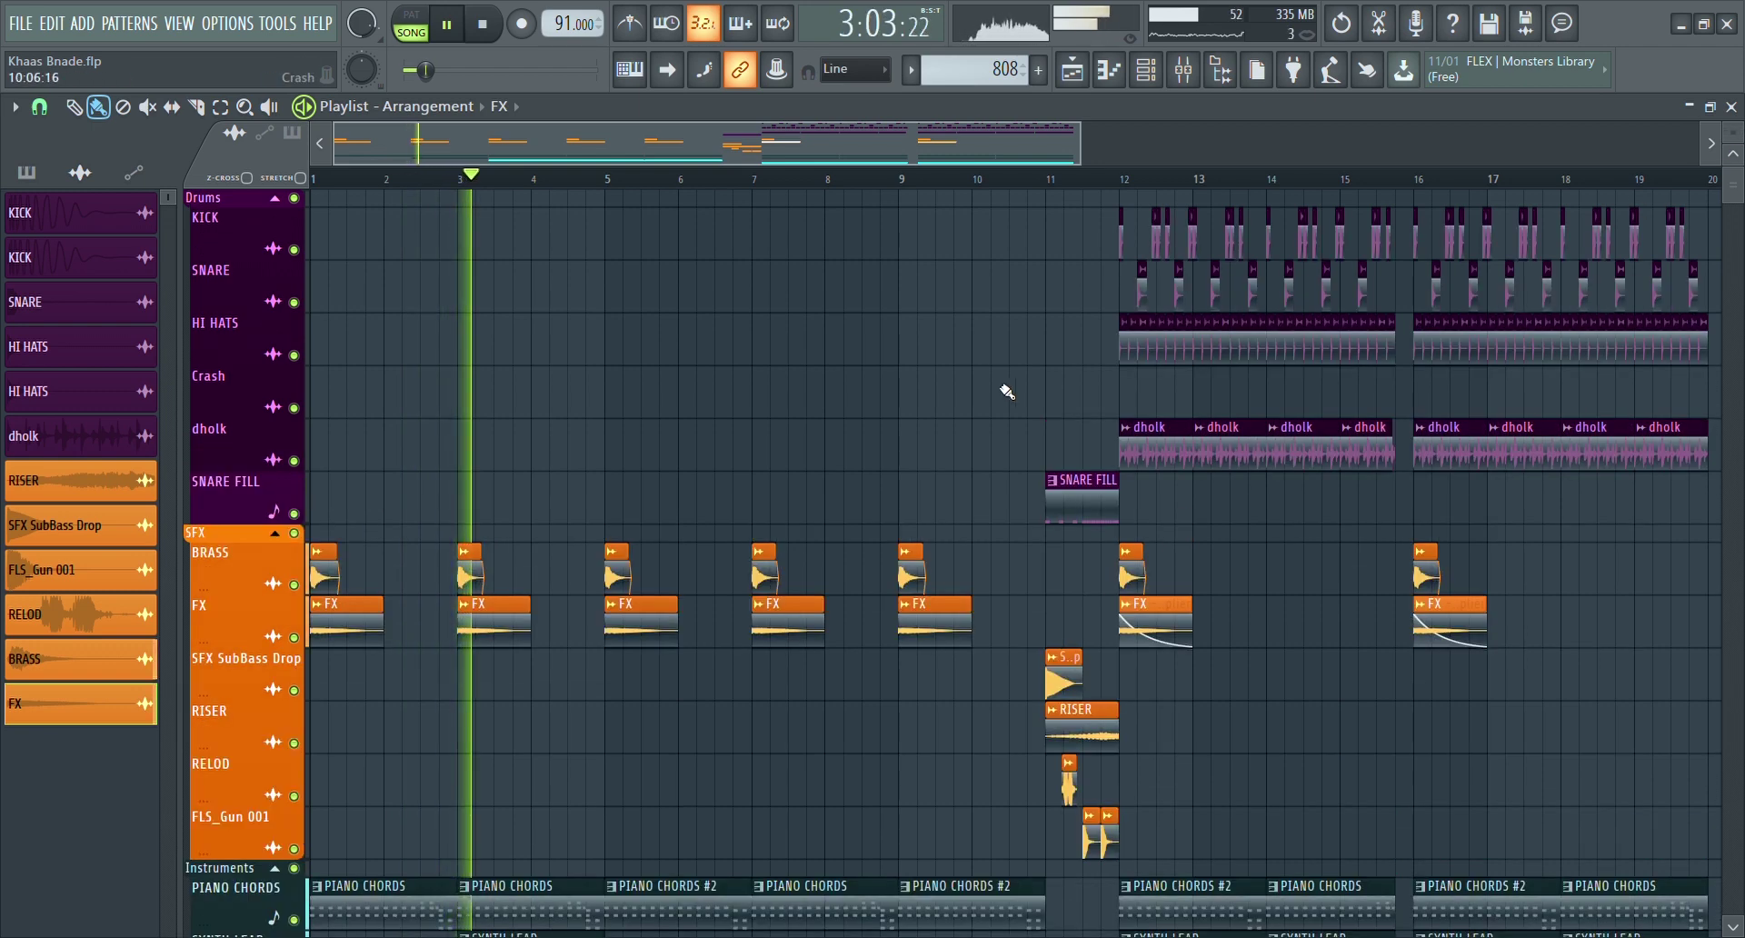
pyautogui.scroll(-2, 1007, 392)
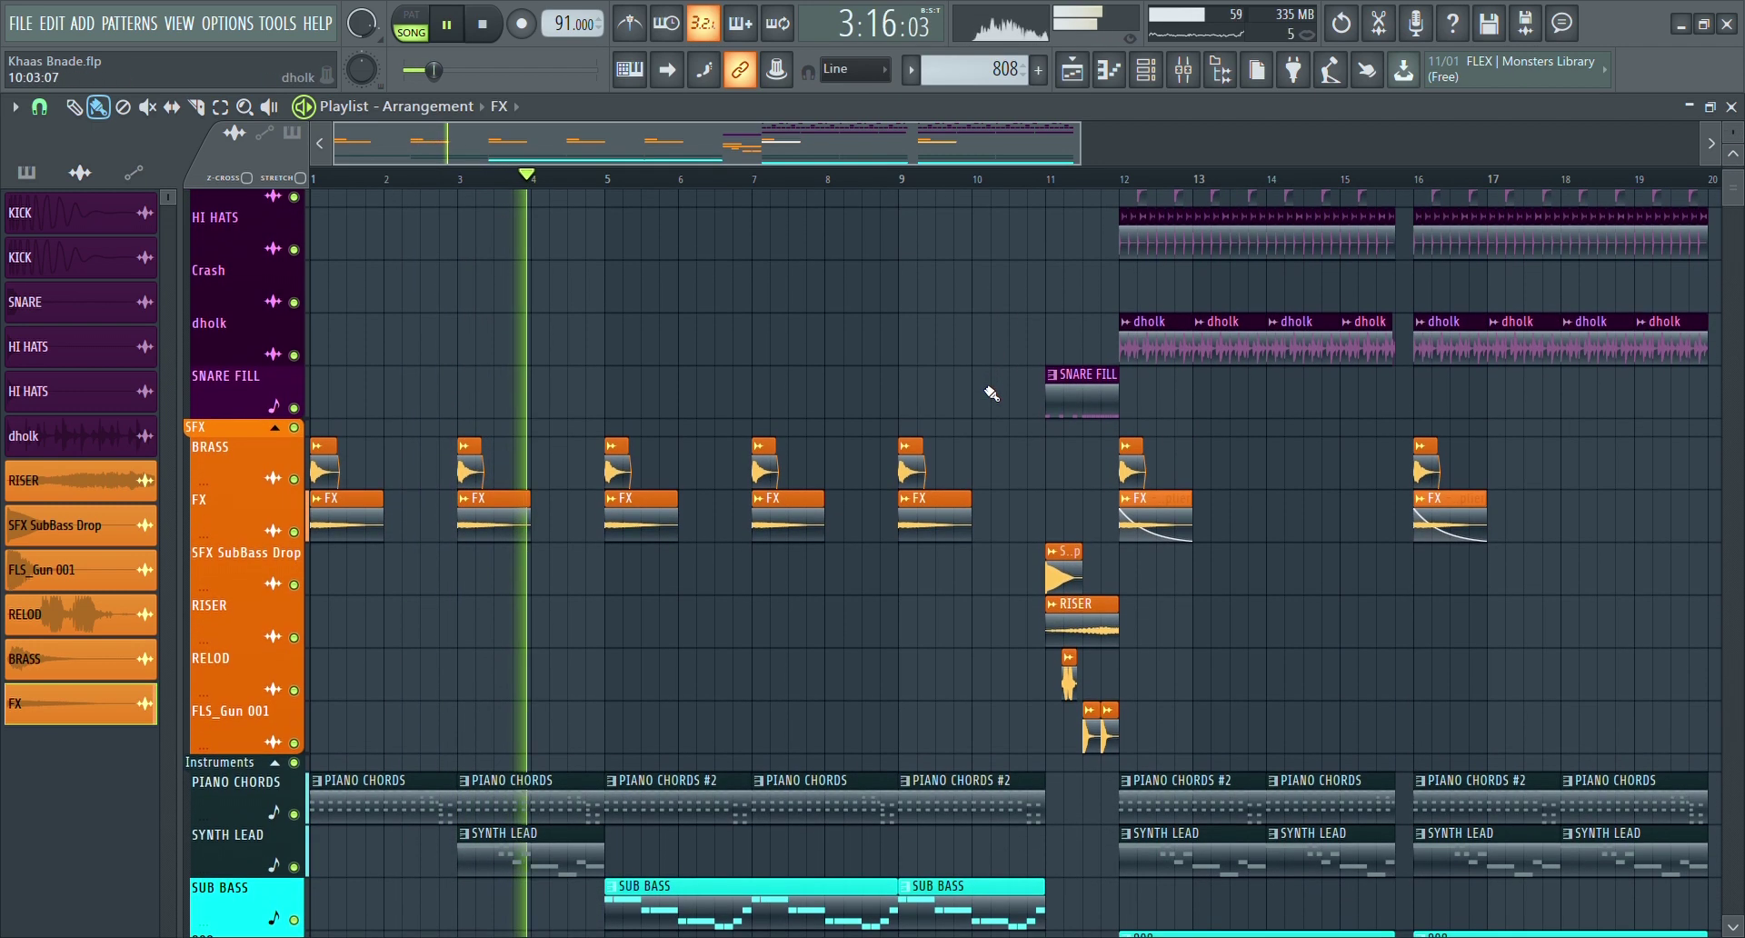
pyautogui.scroll(-1, 992, 392)
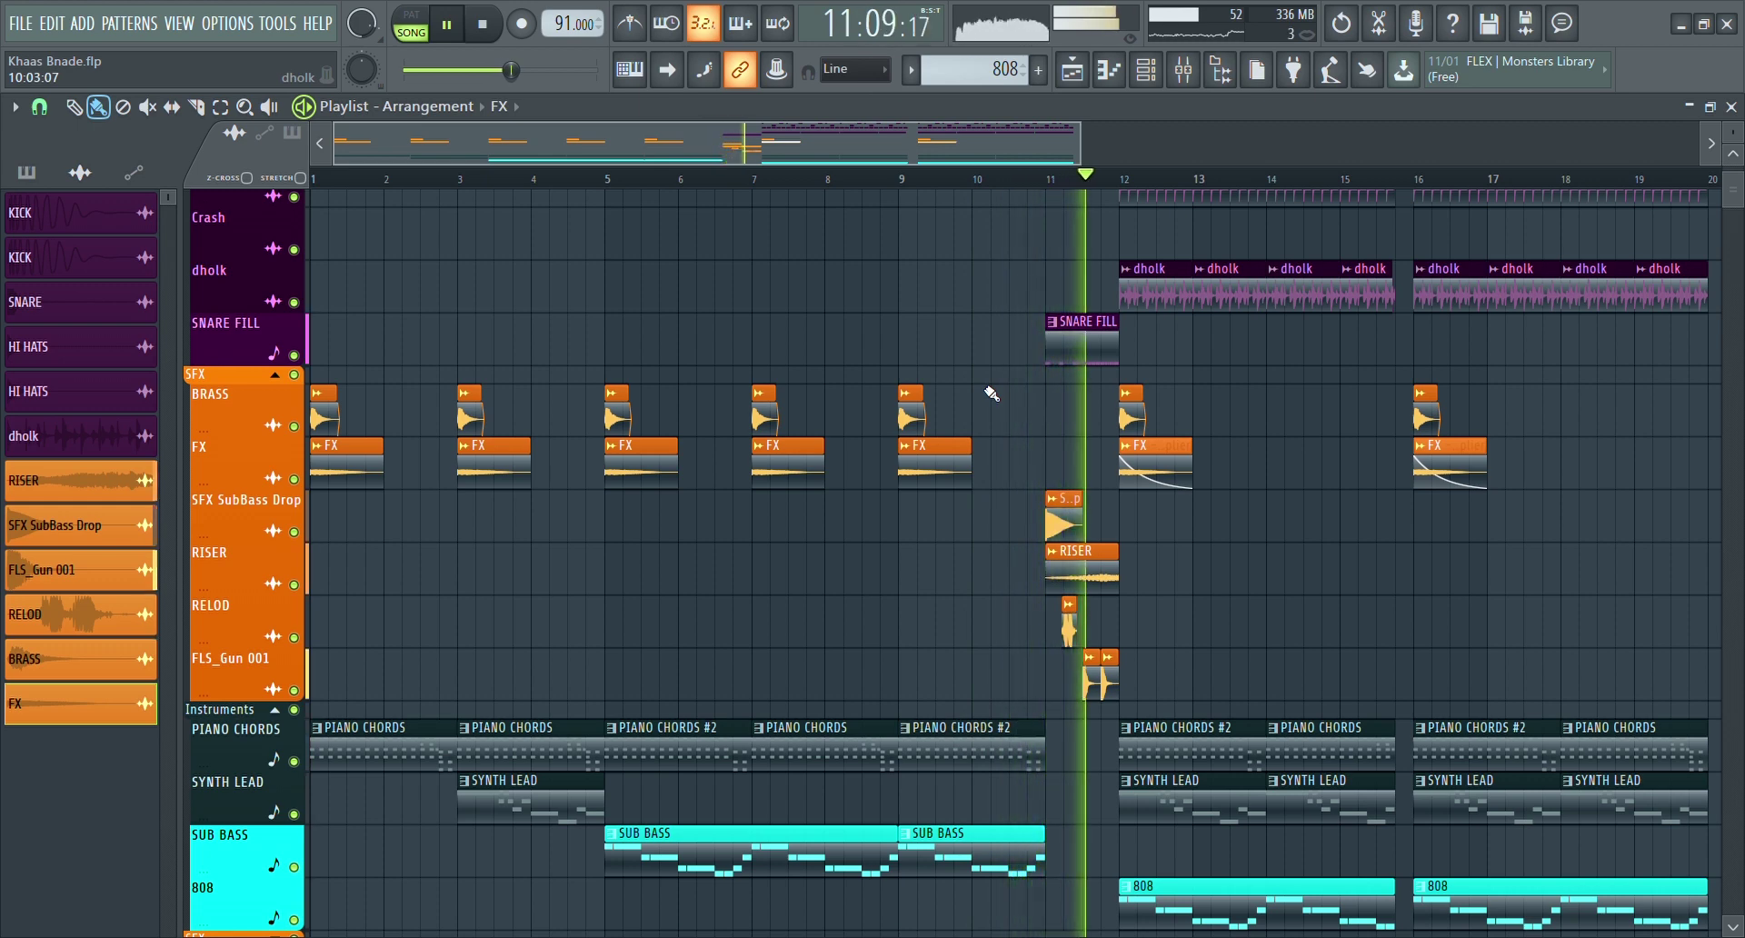
pyautogui.scroll(1, 992, 394)
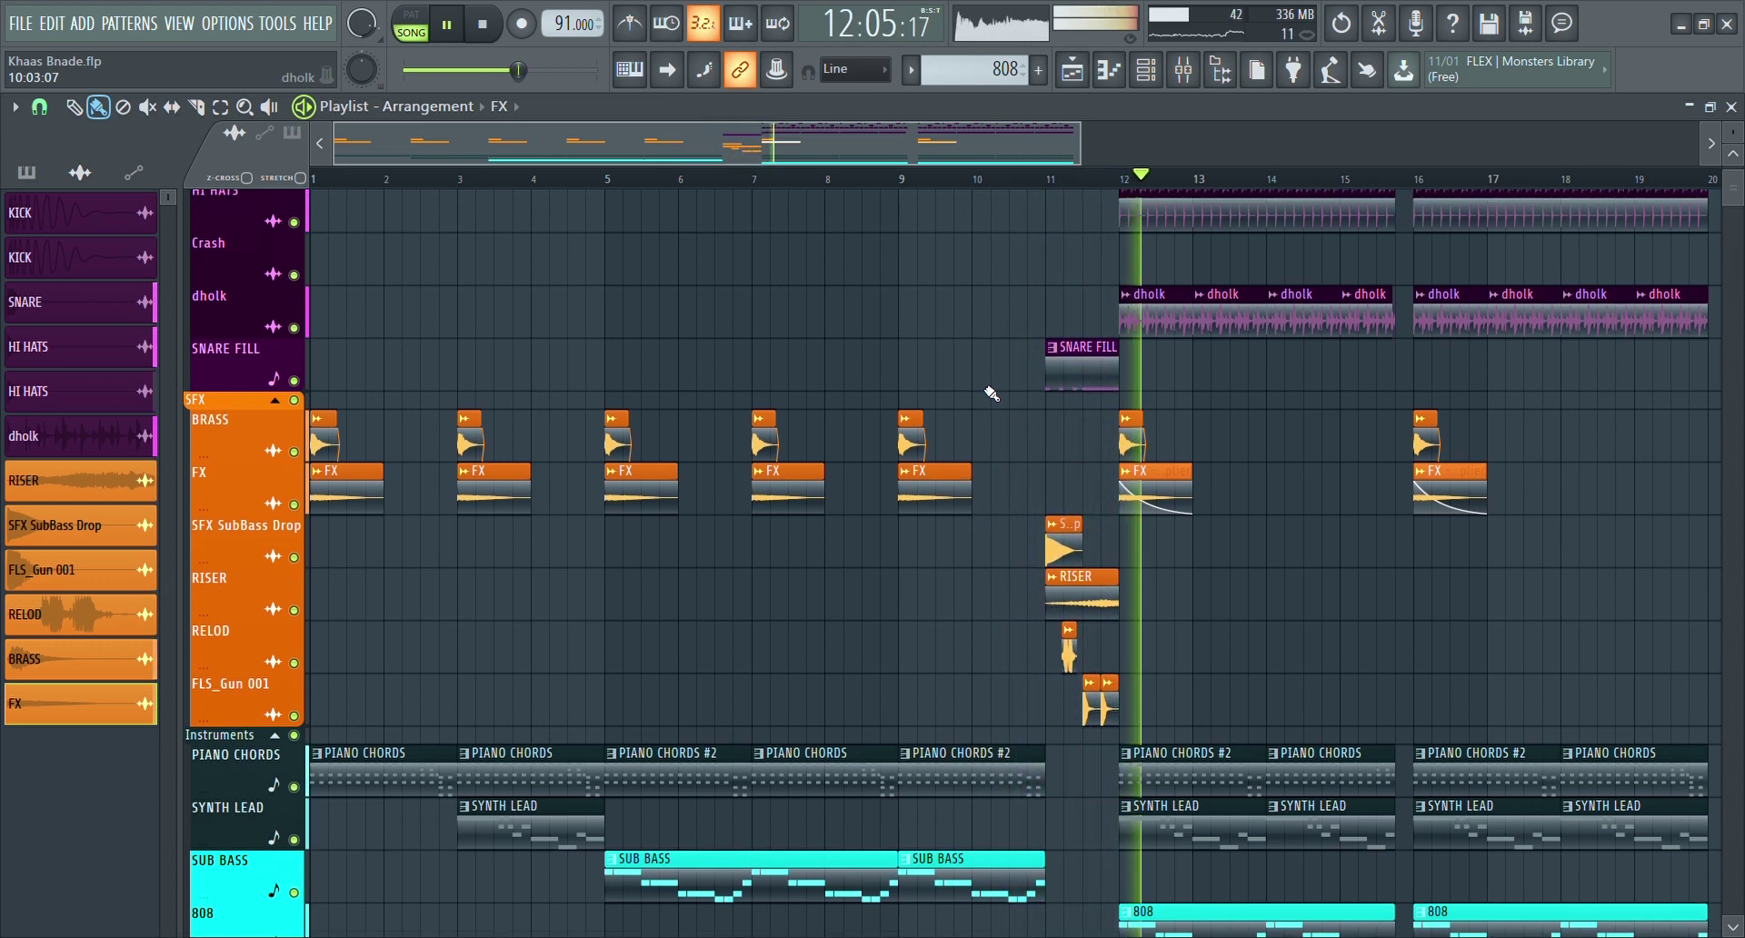
pyautogui.scroll(2, 991, 394)
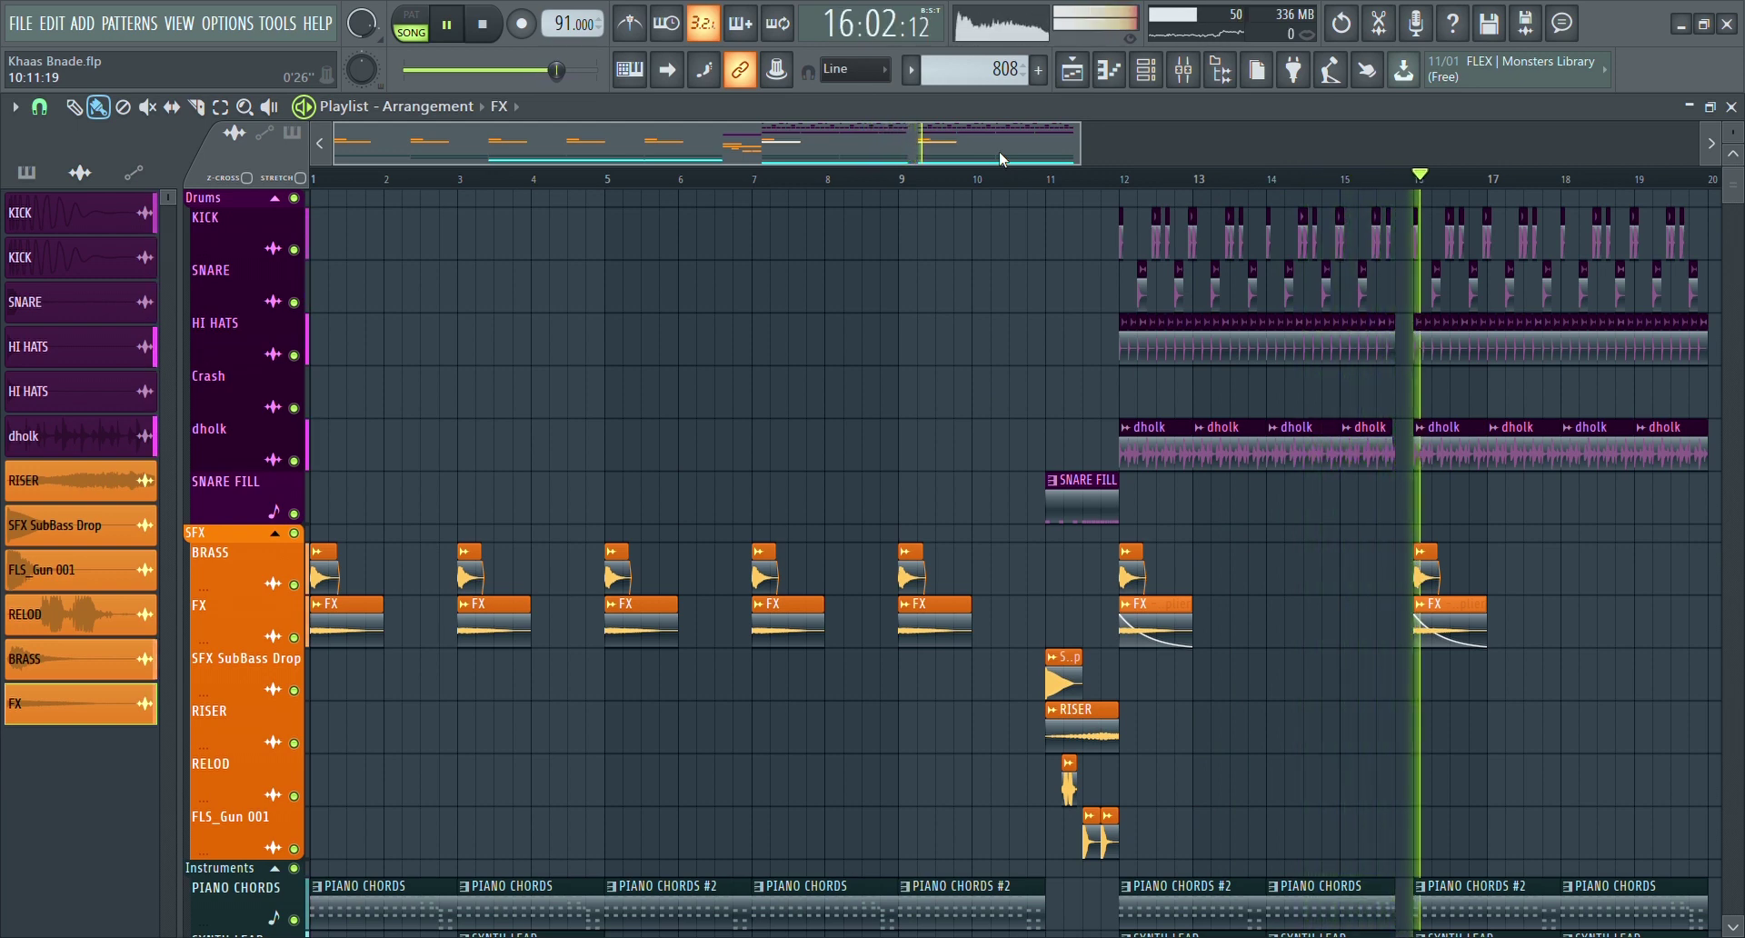
pyautogui.scroll(-5, 1009, 343)
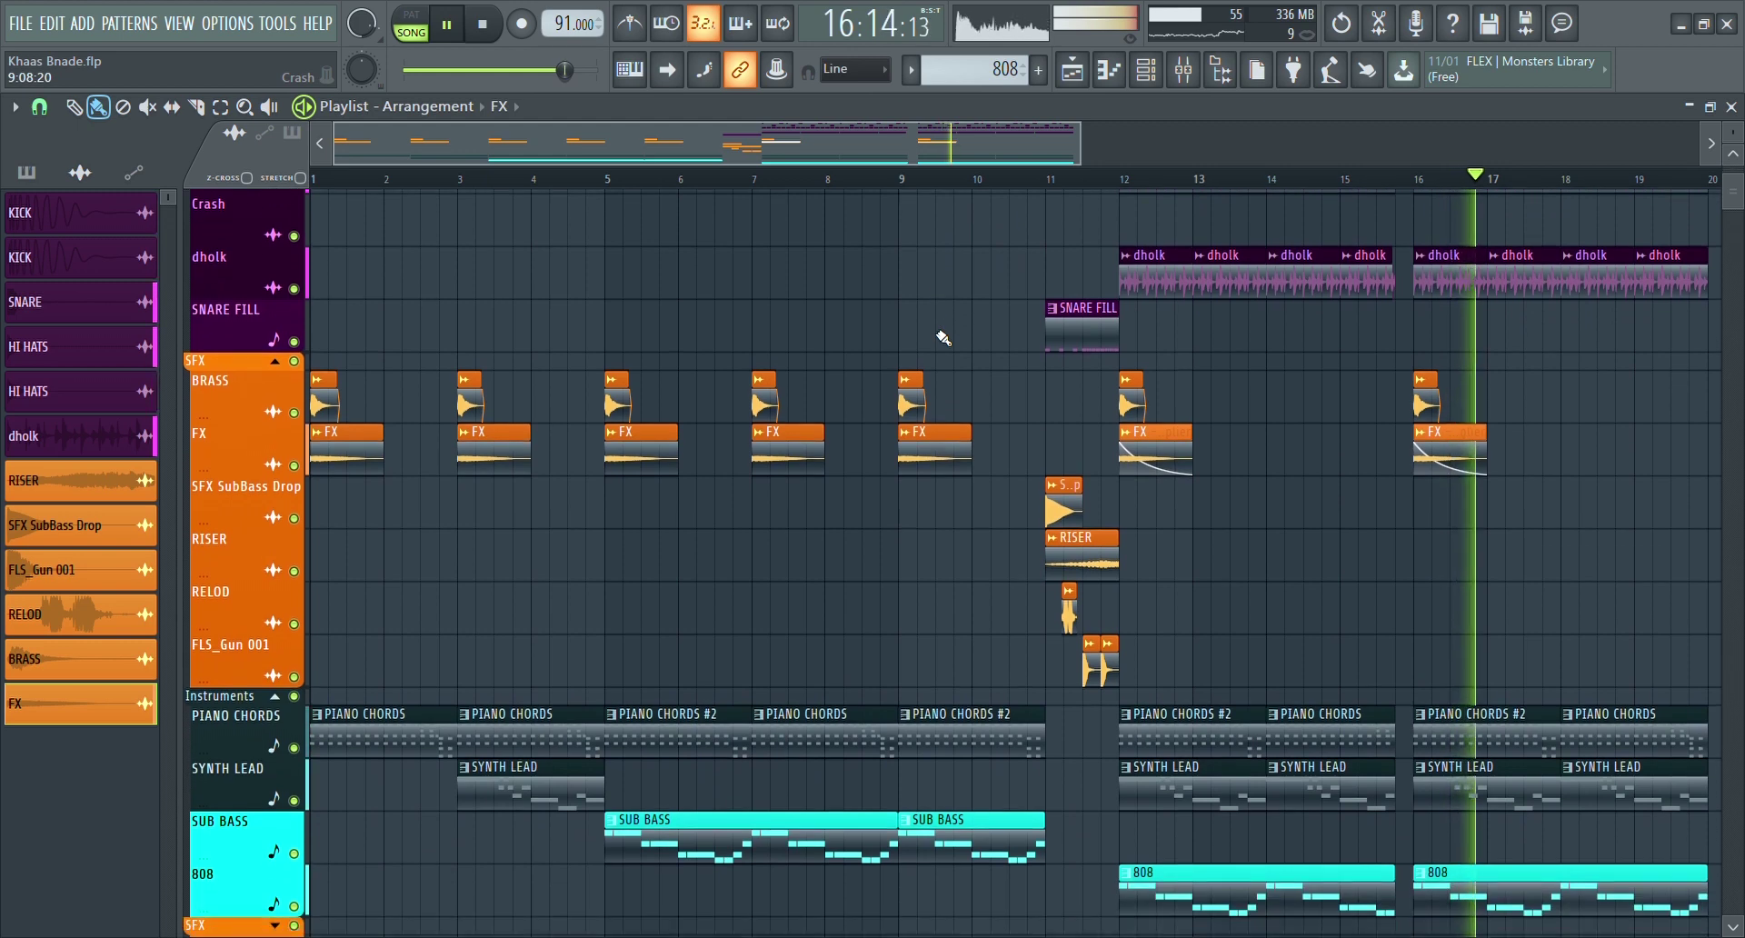
pyautogui.scroll(5, 943, 338)
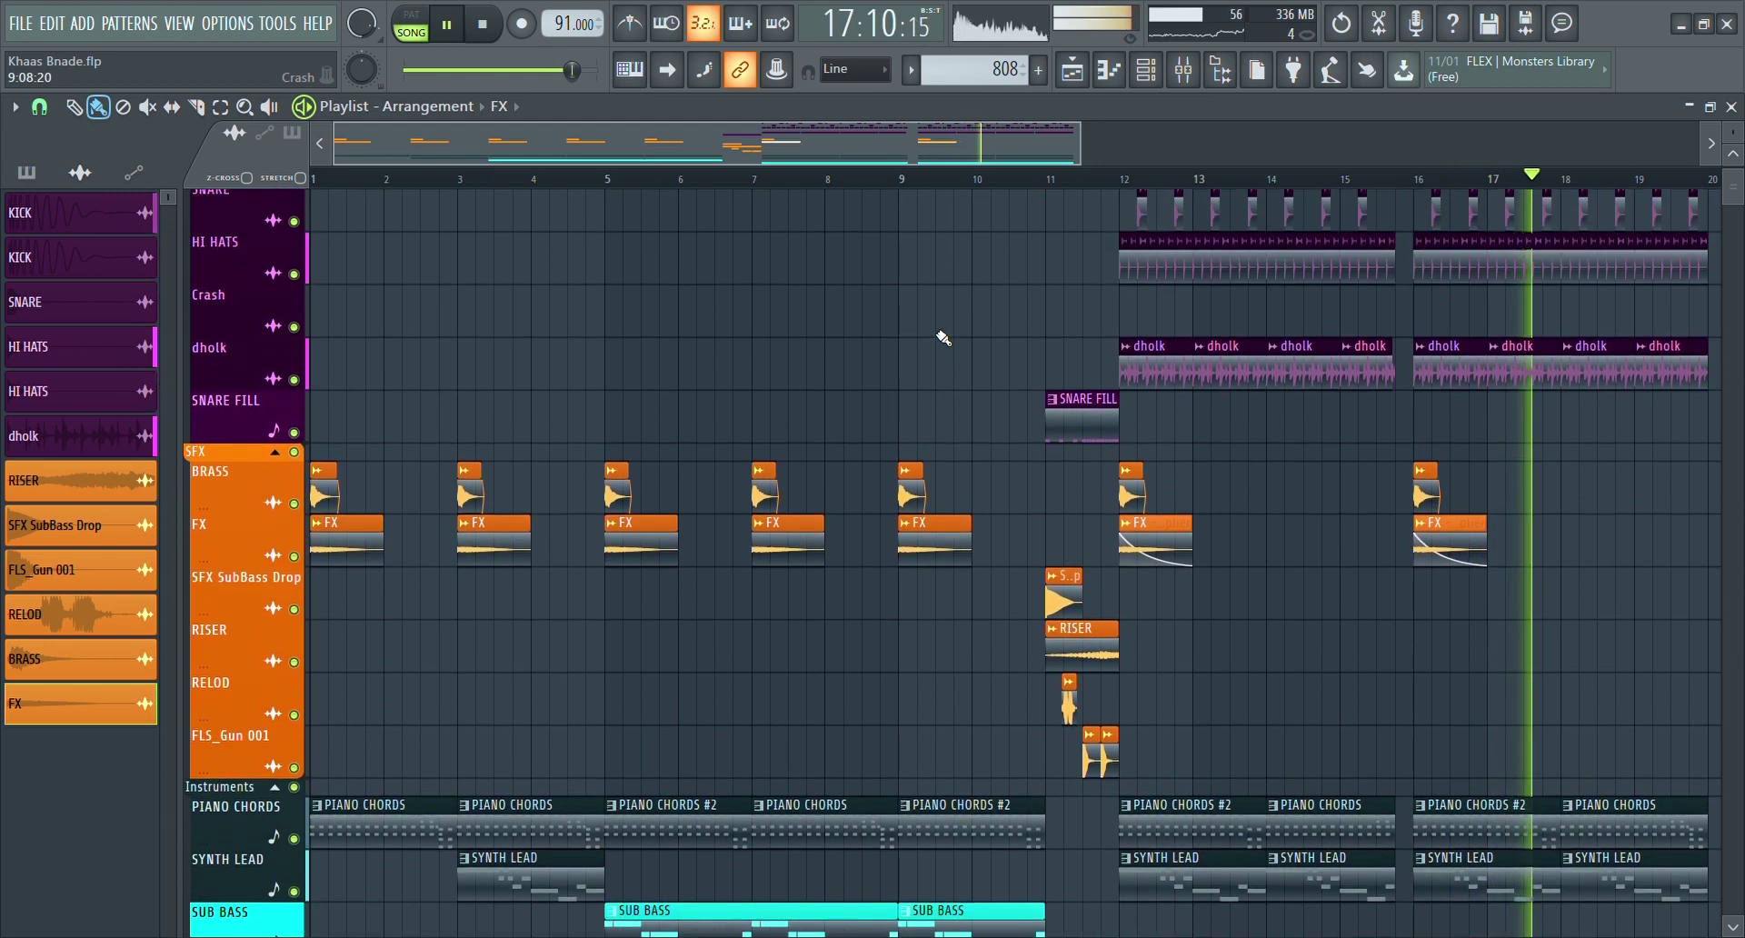
pyautogui.scroll(1, 941, 339)
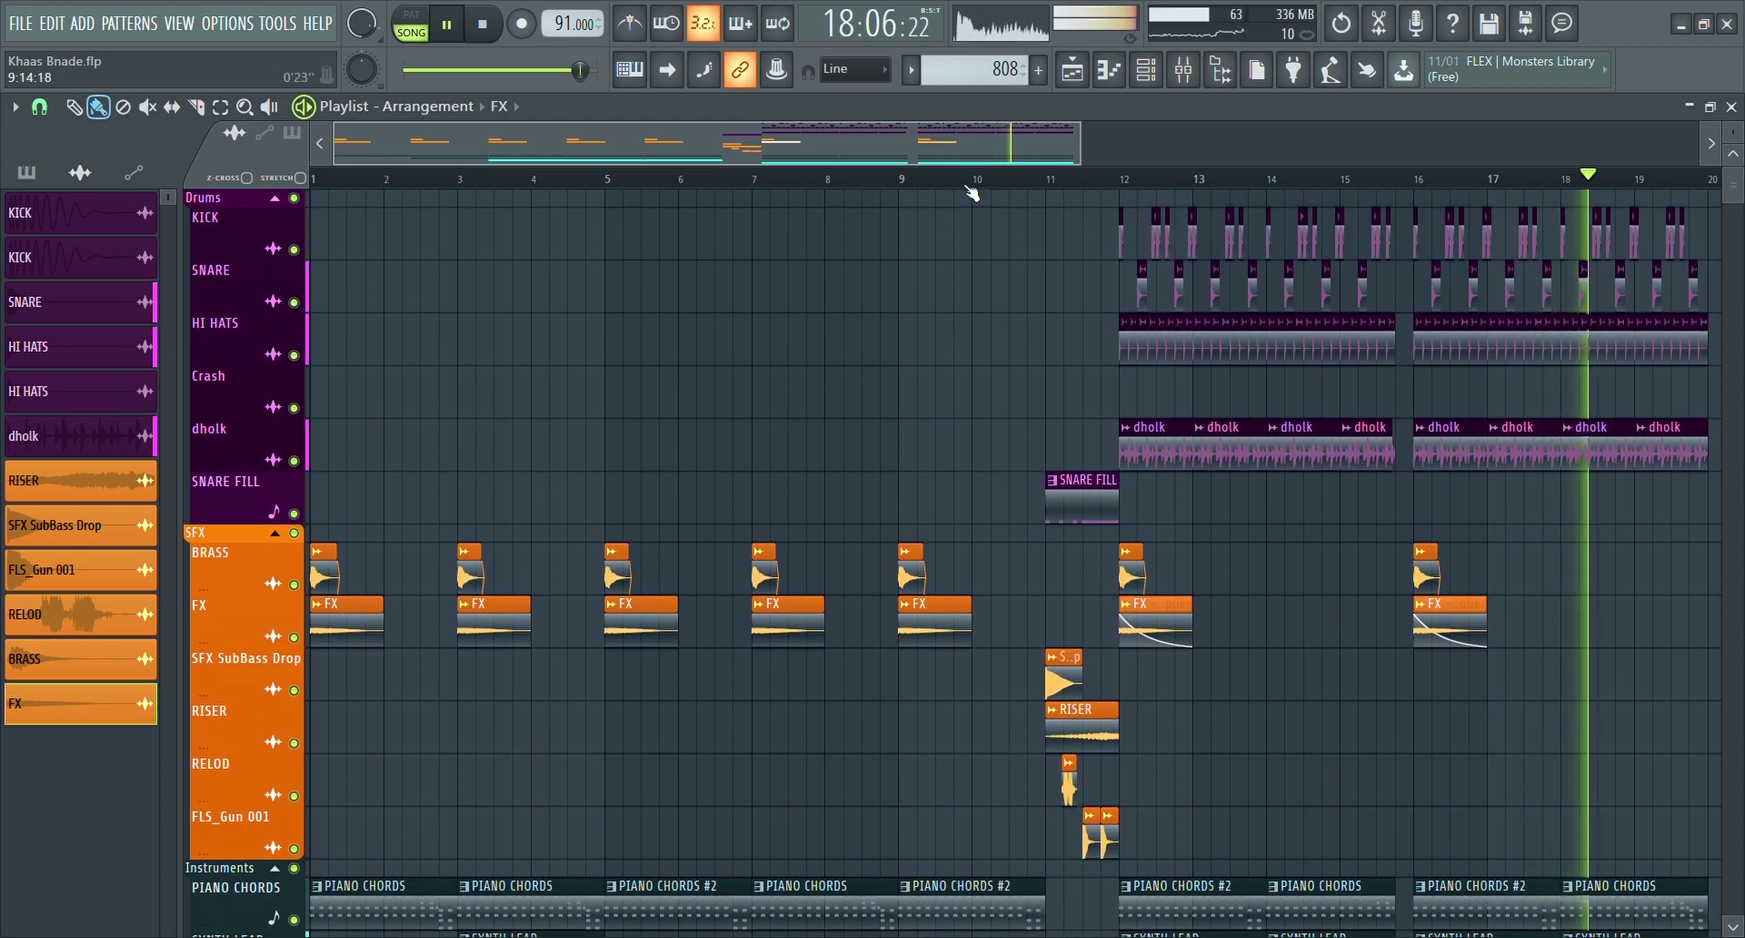